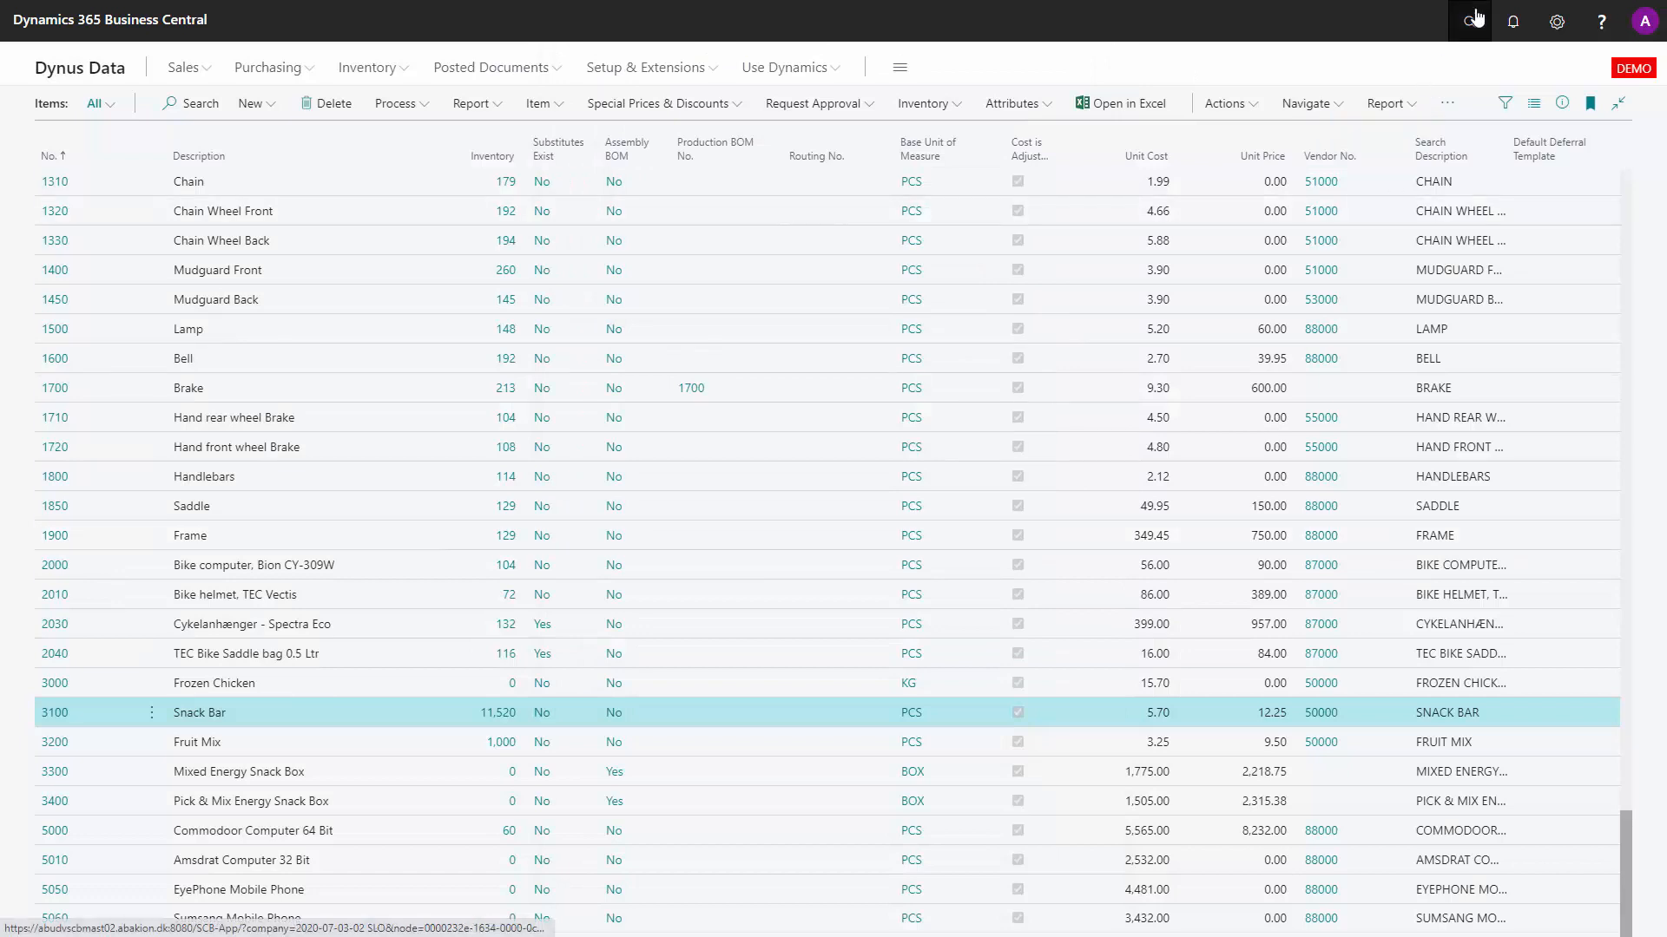
- Search for "item avail" and open the Item Availability Setup page
click(1470, 22)
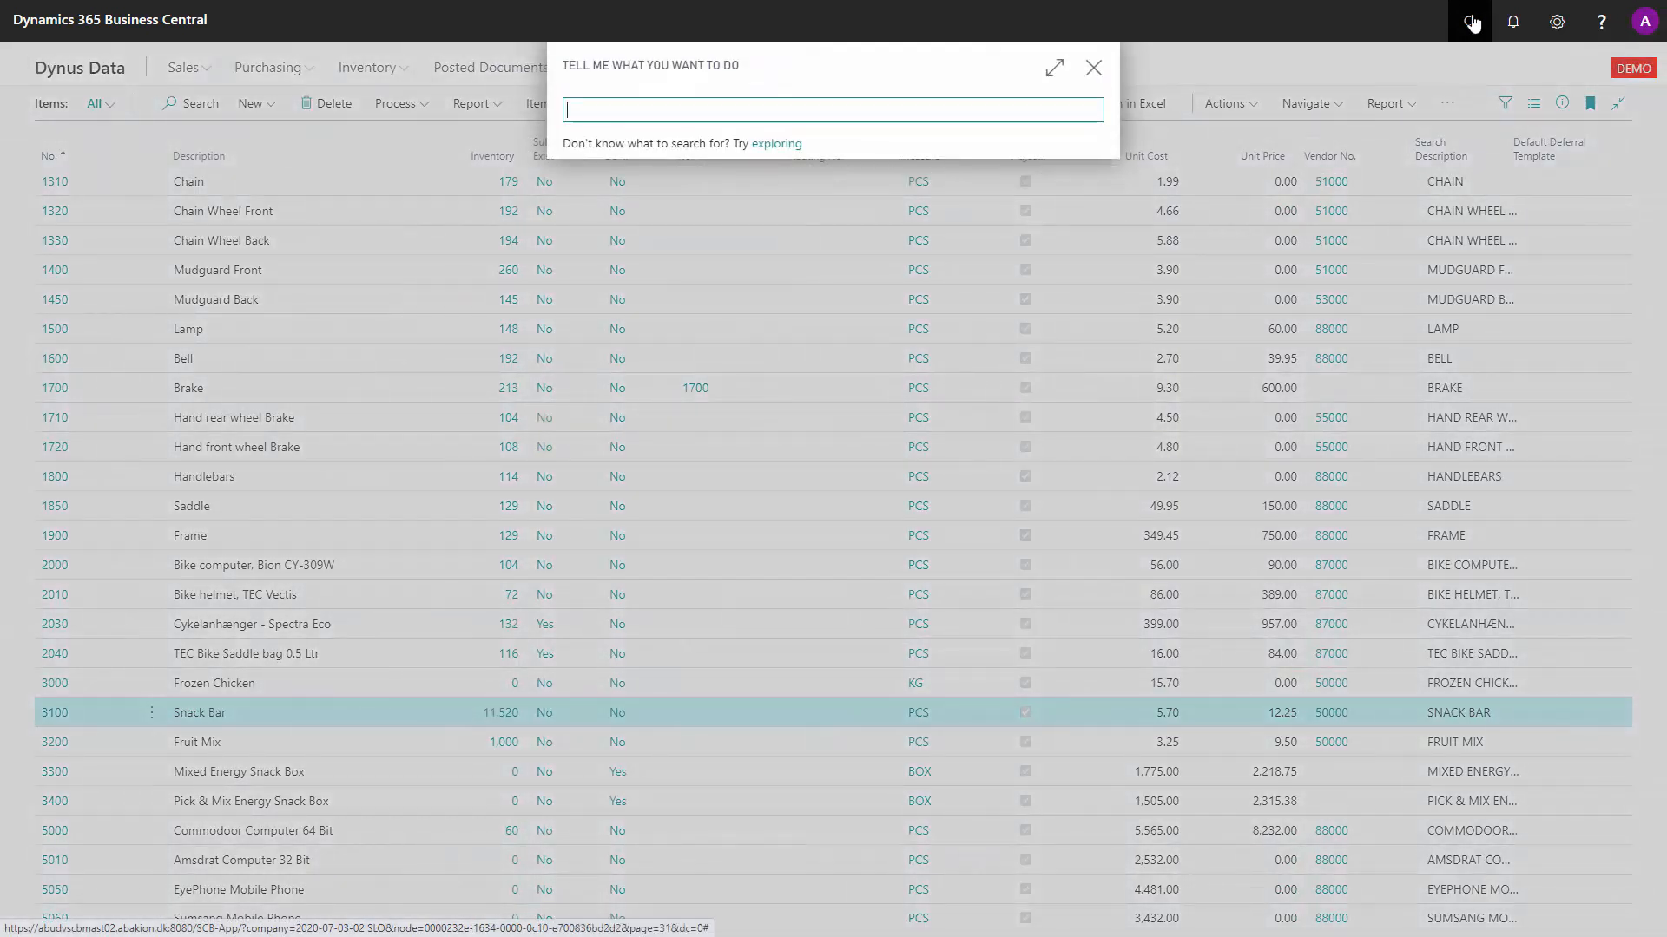
text(item avil)
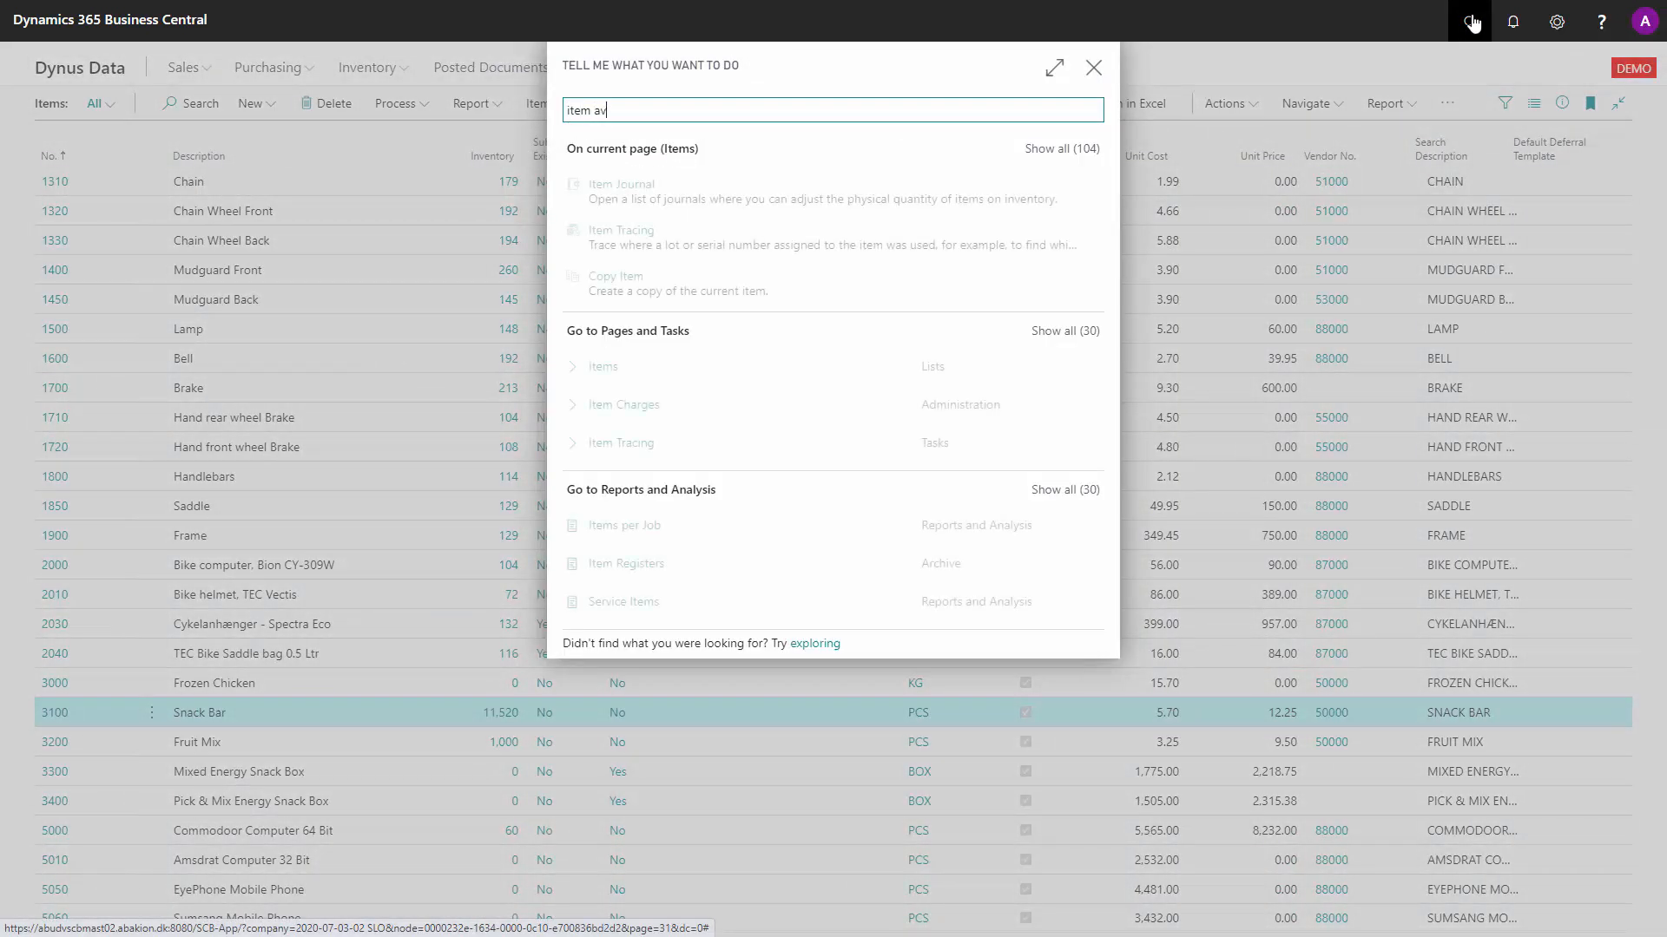
key(BackSpace)
text(aili)
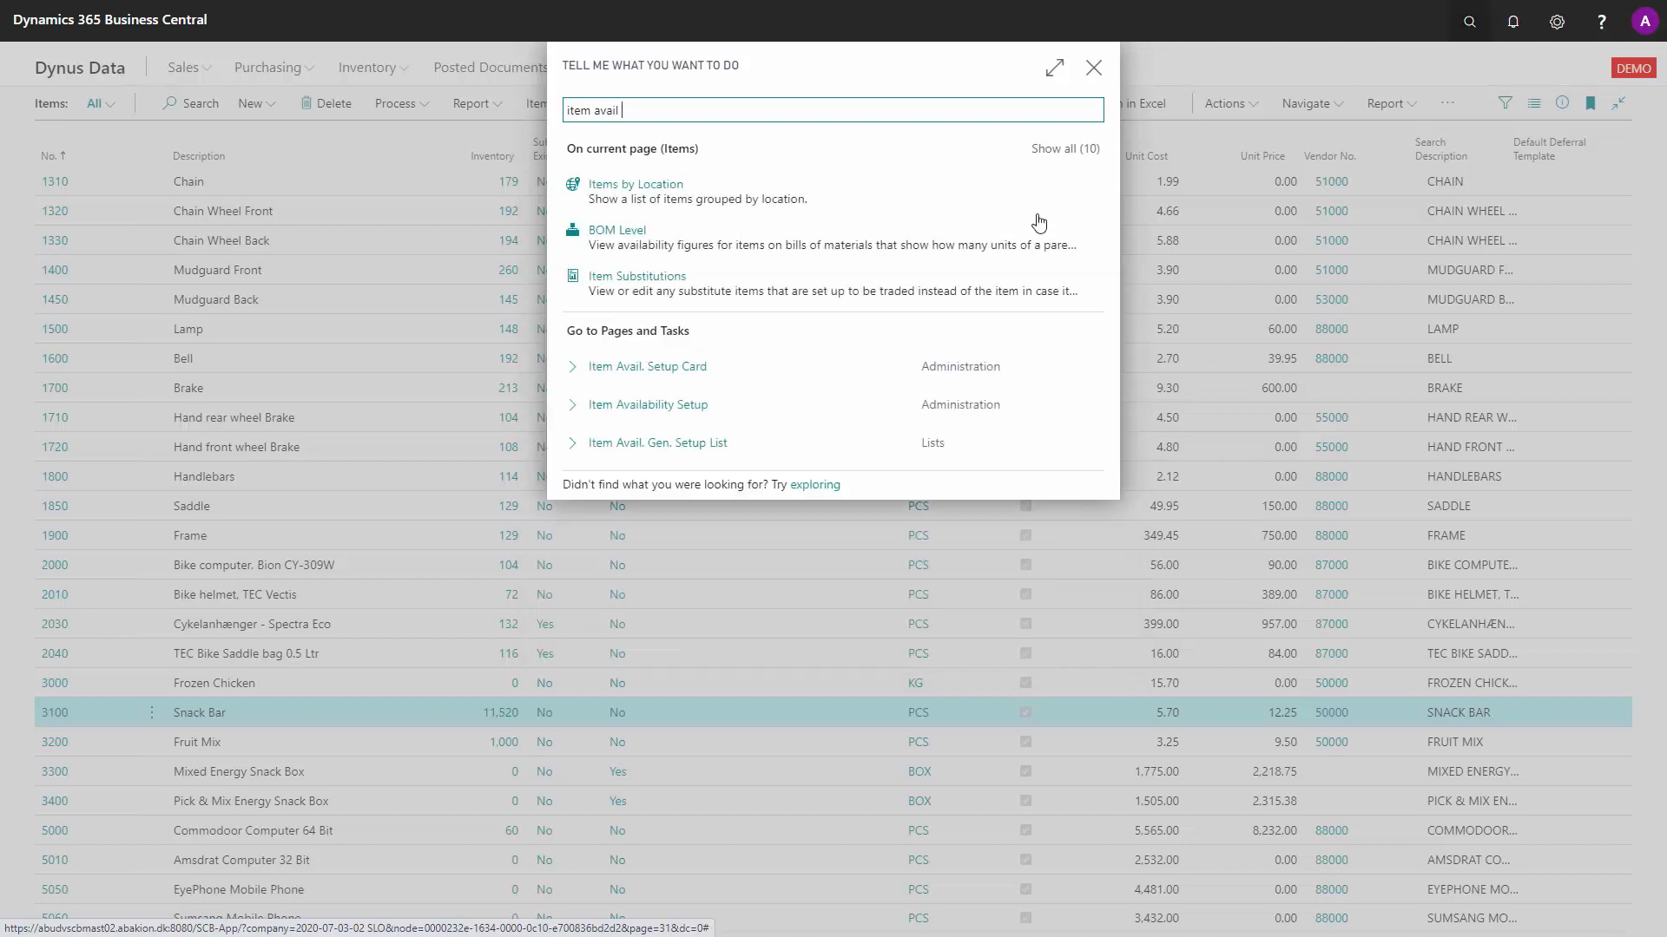
click(676, 405)
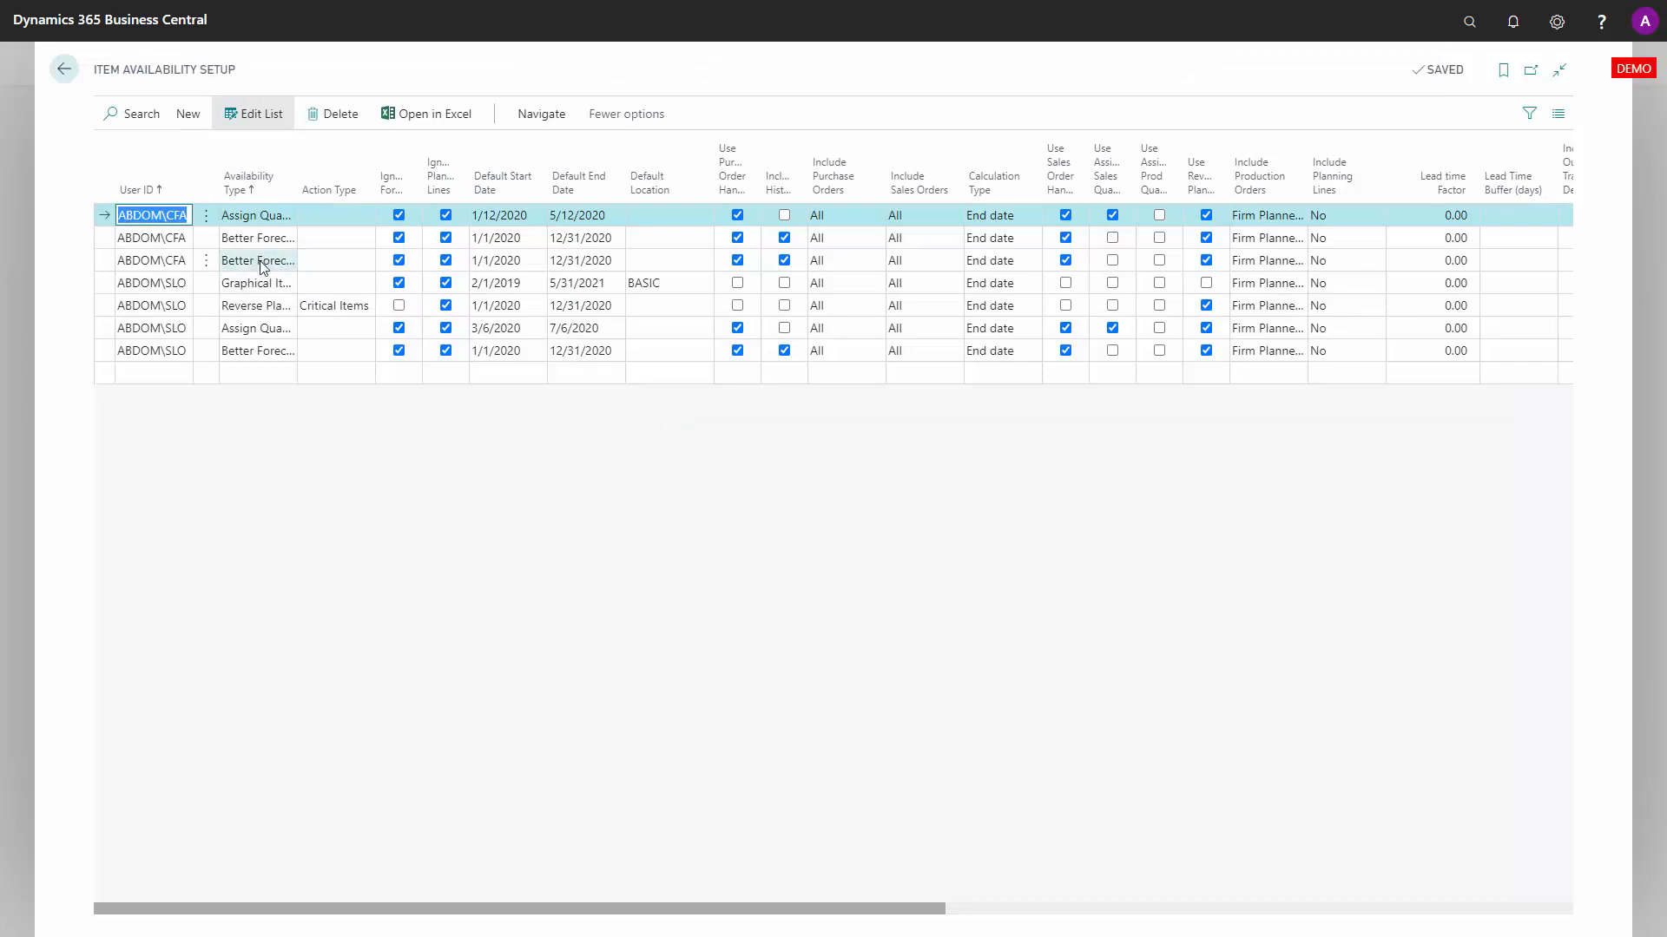
- Open the Item Availability Setup Card for the Reverse Planning line
click(273, 305)
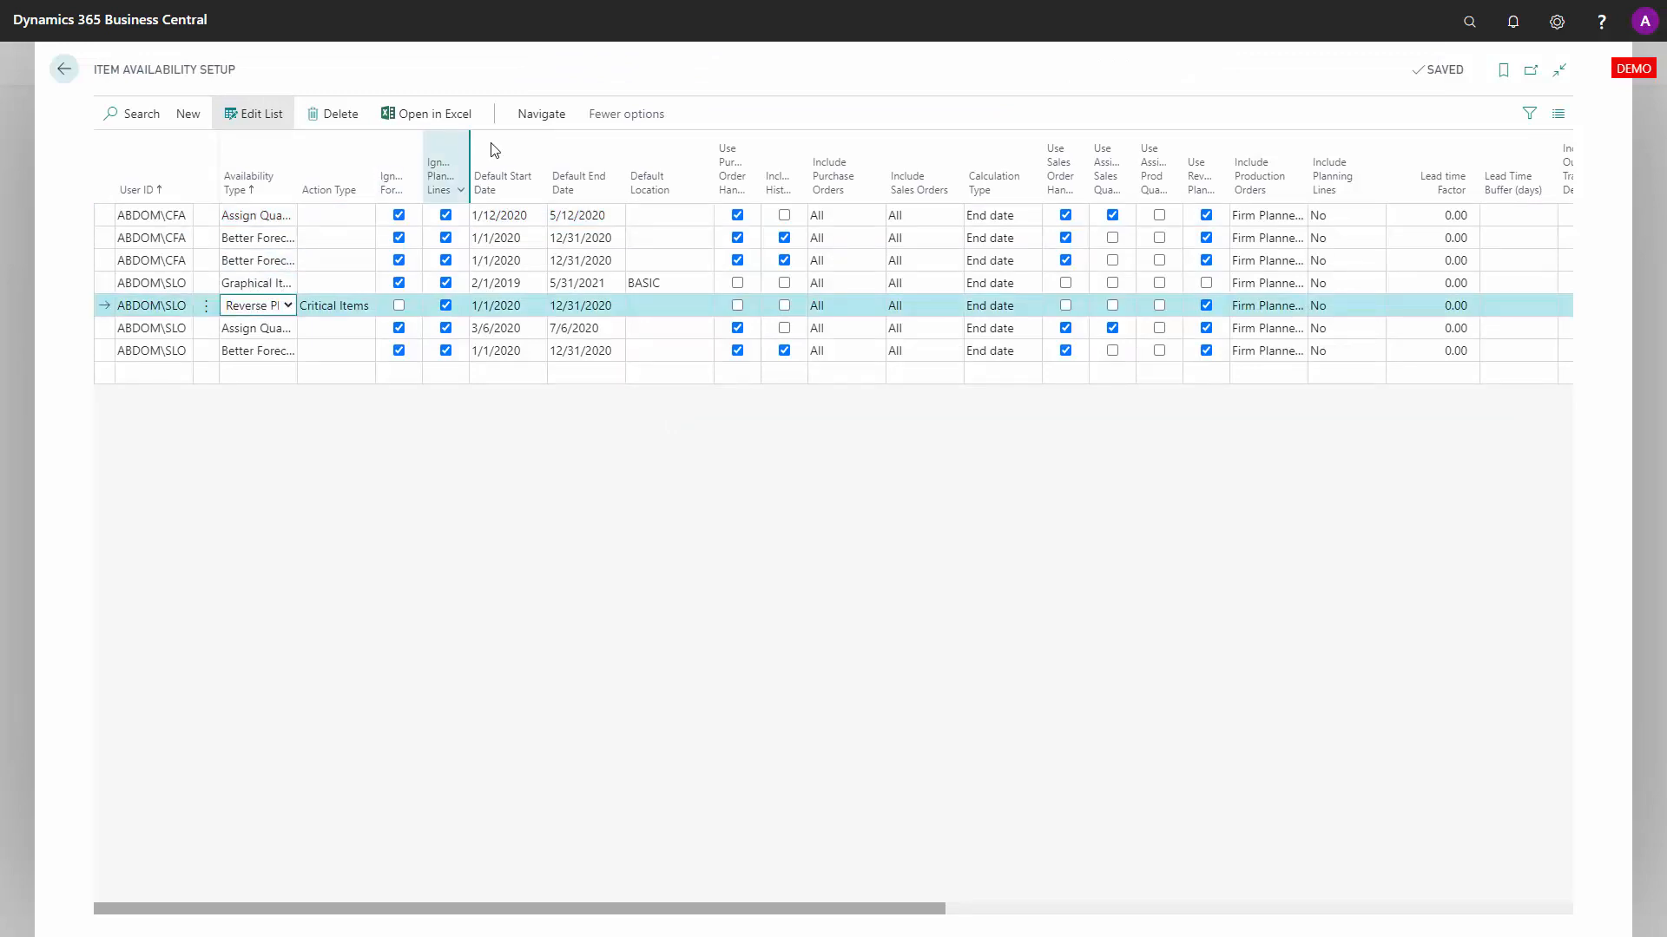
click(541, 113)
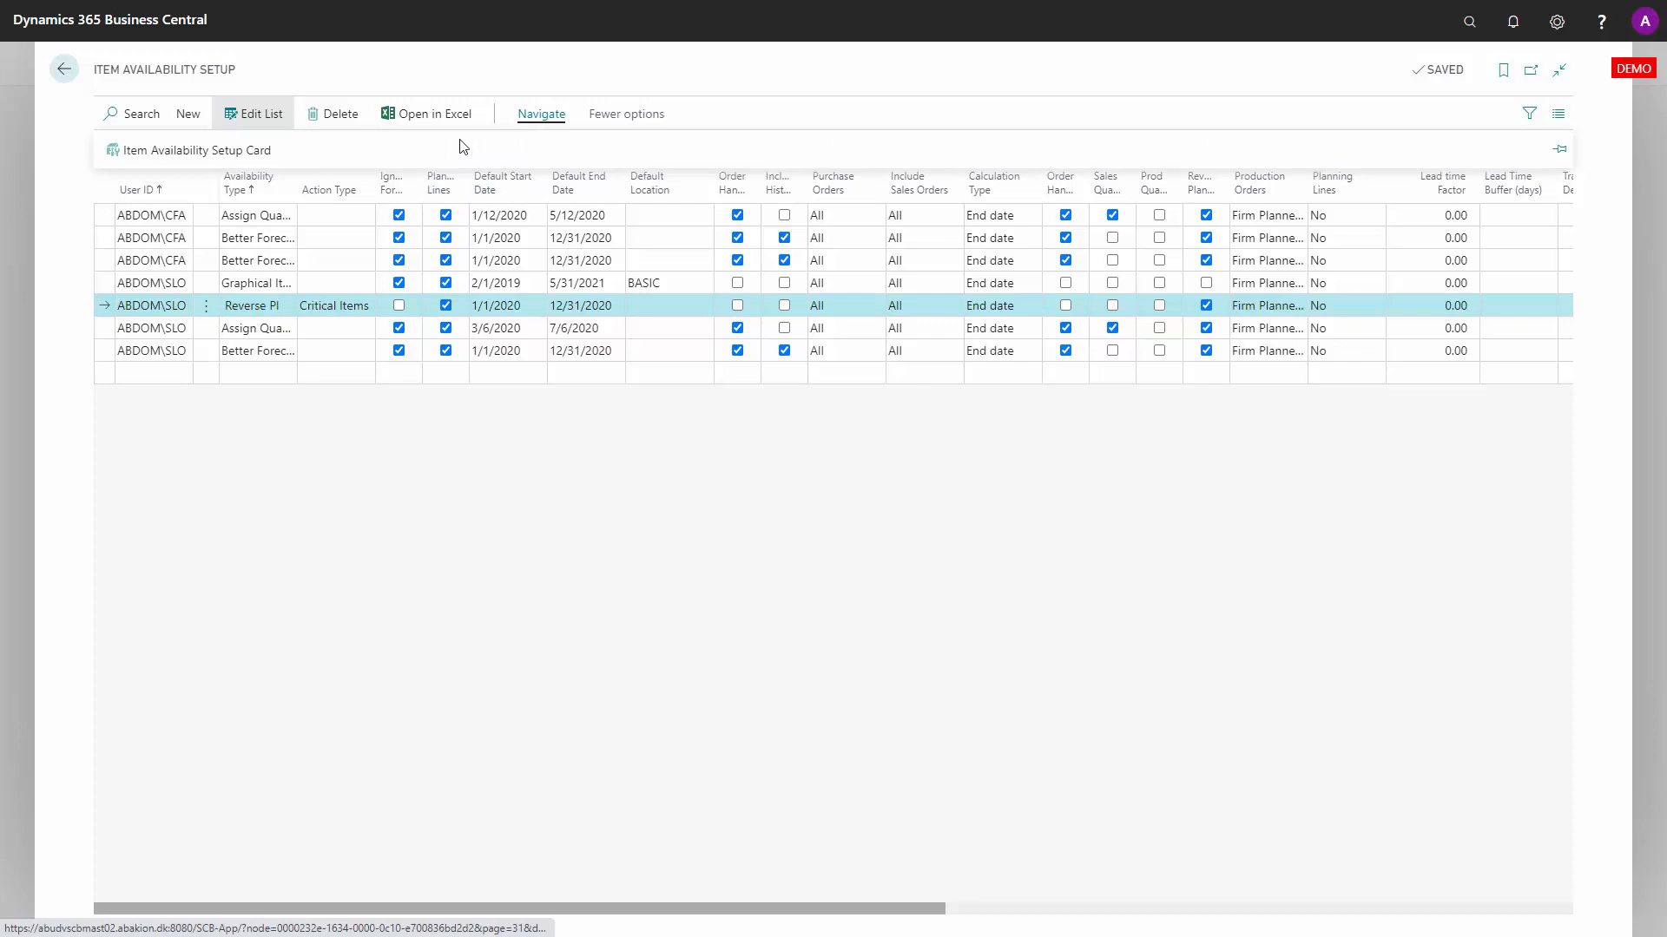
click(249, 150)
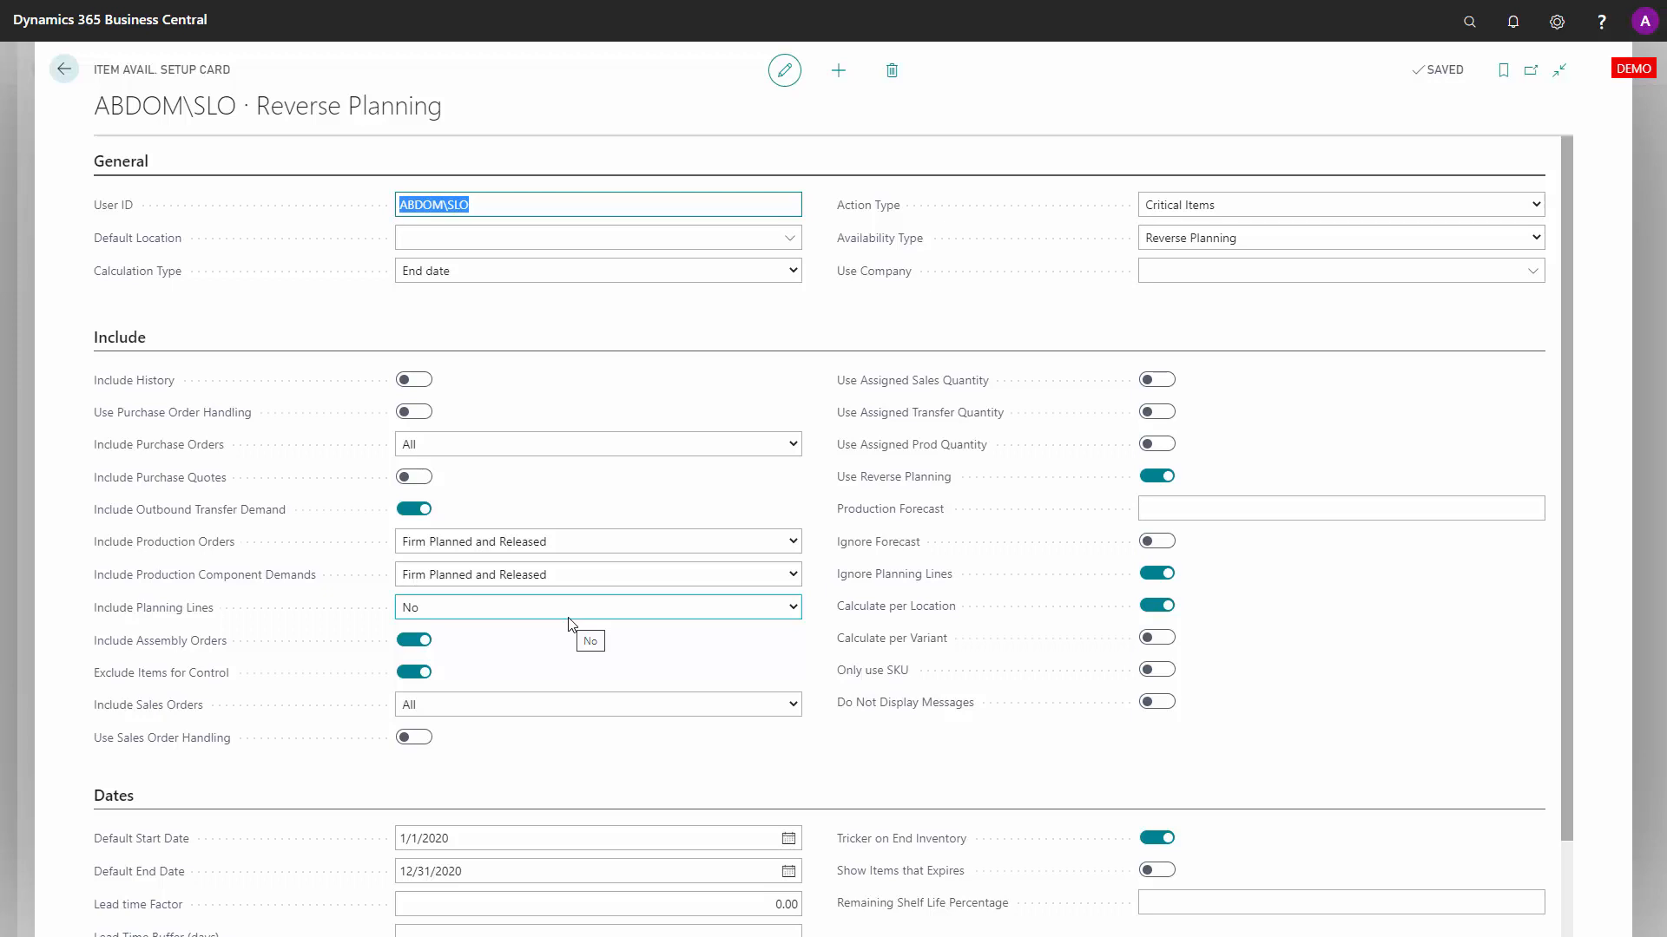
- Examine the Default Location, Calculation Type, Action Type and Availability Type choices on the Reverse Planning card, then return to the setup list
click(574, 240)
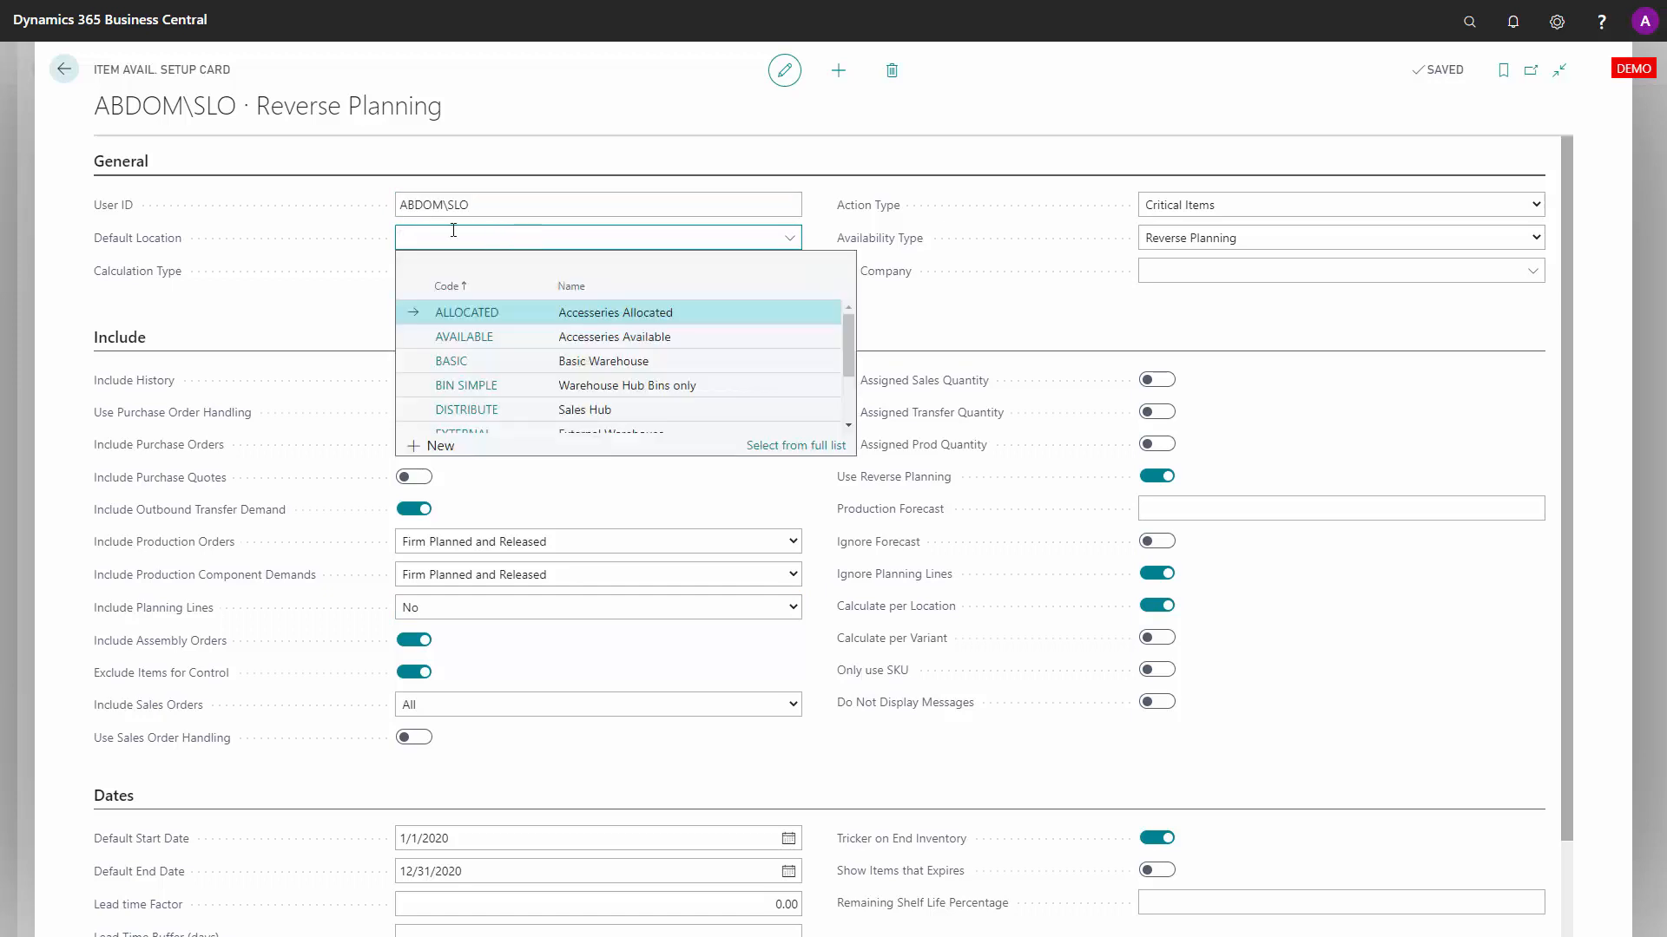
click(349, 230)
click(431, 270)
click(469, 273)
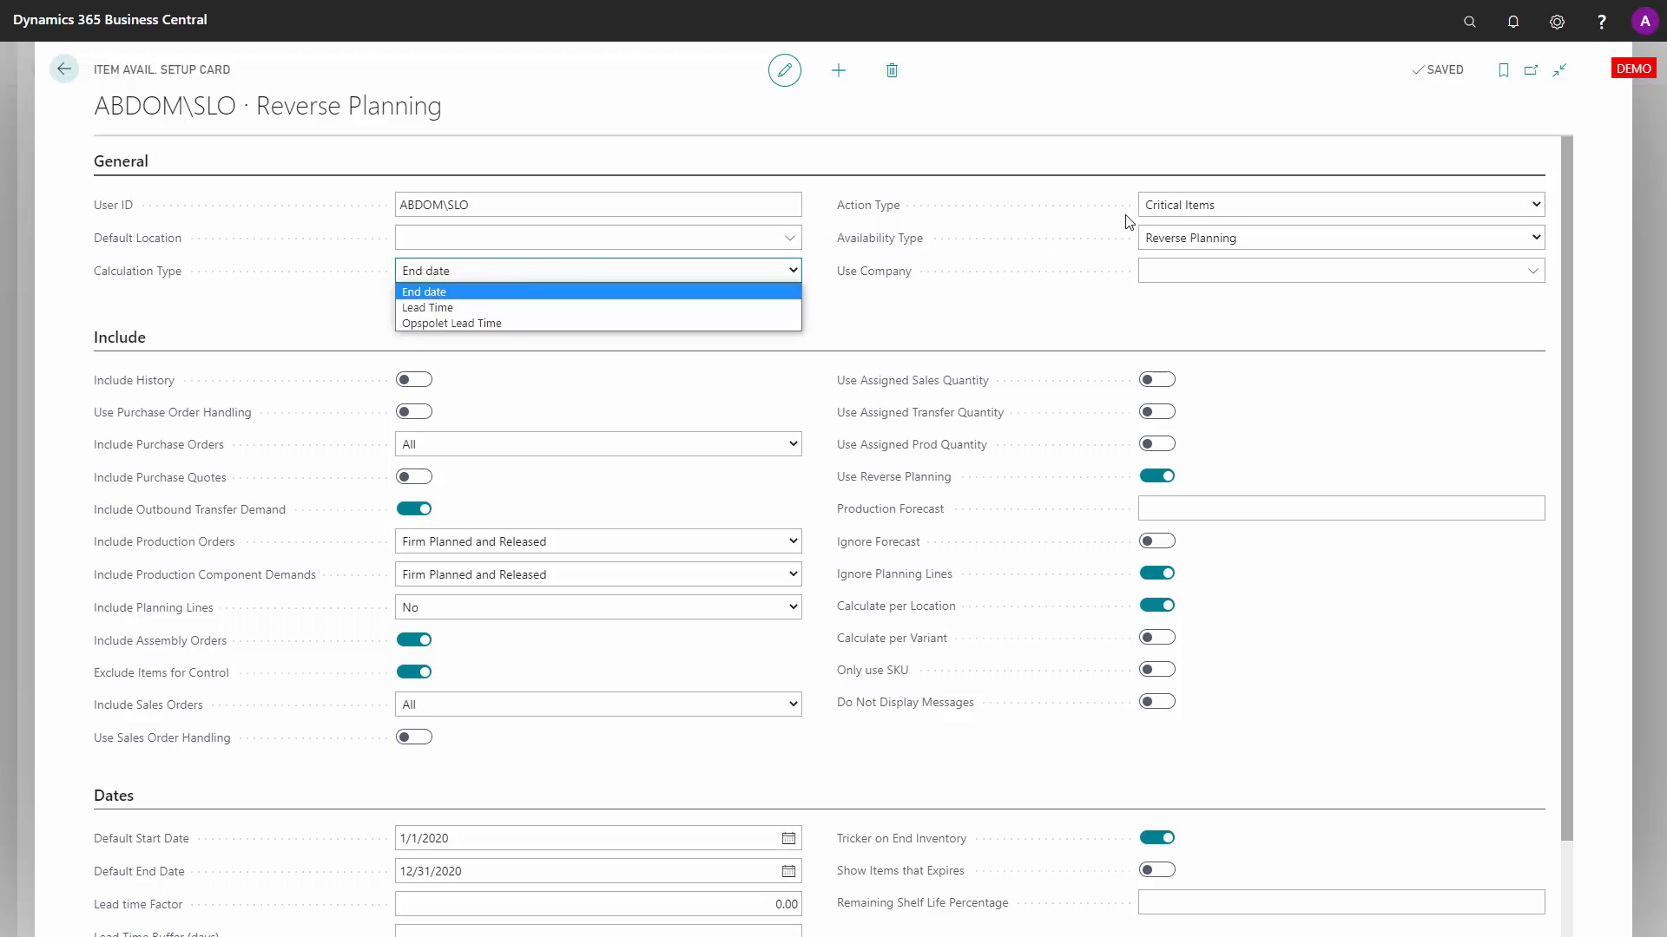
click(1251, 209)
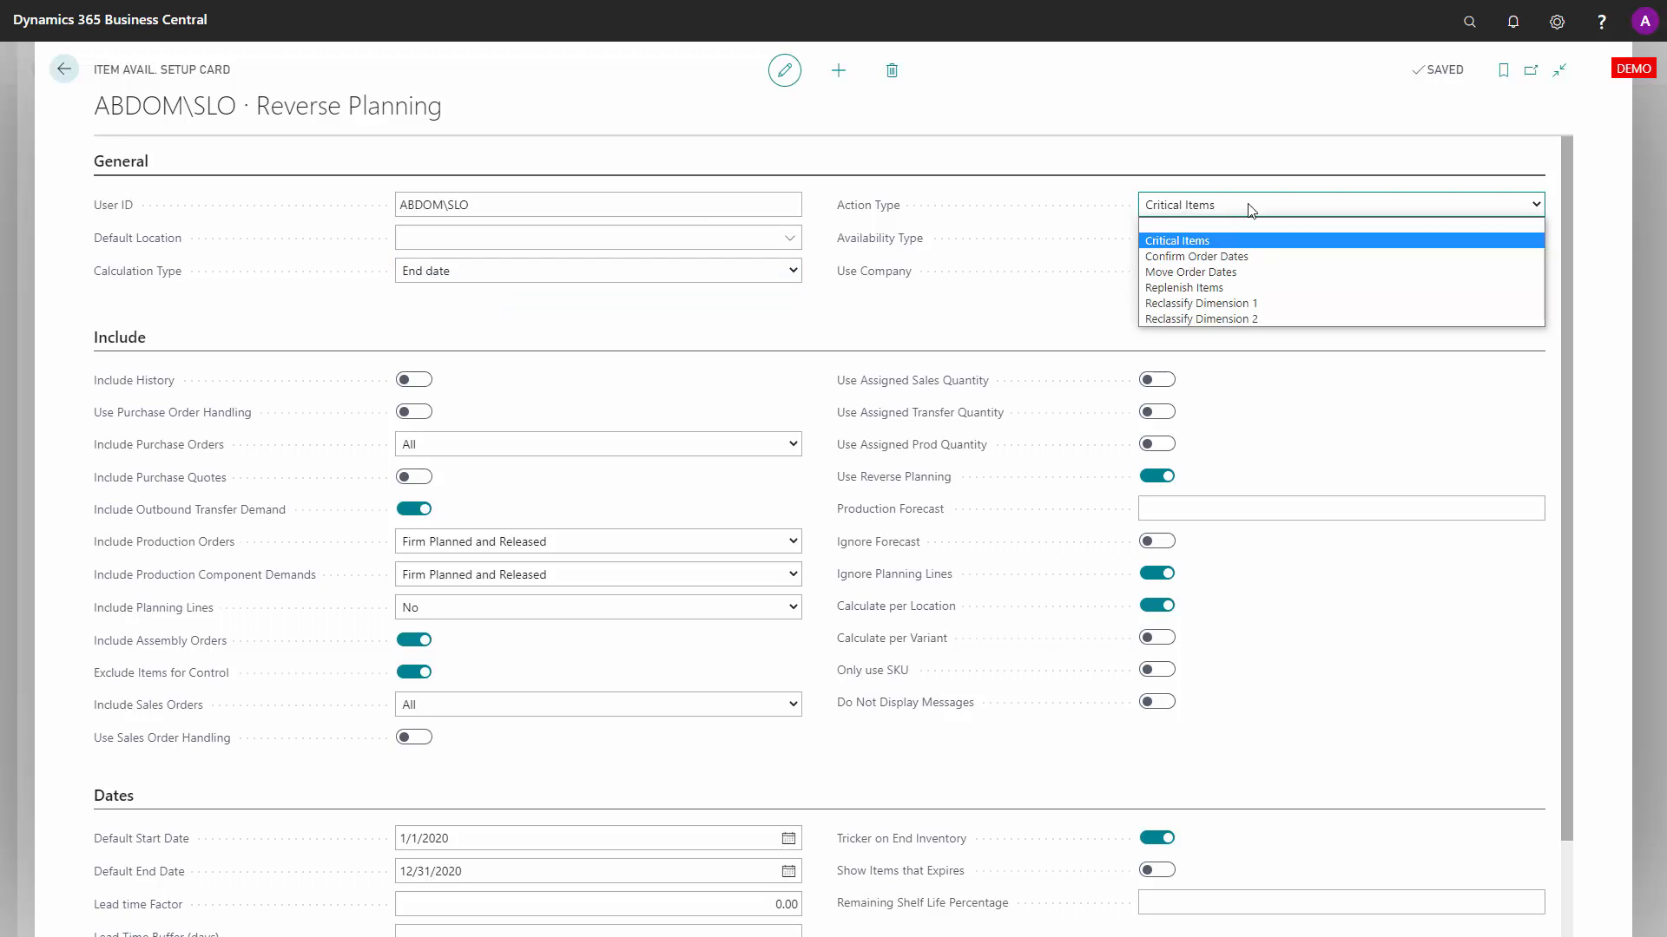
click(1331, 163)
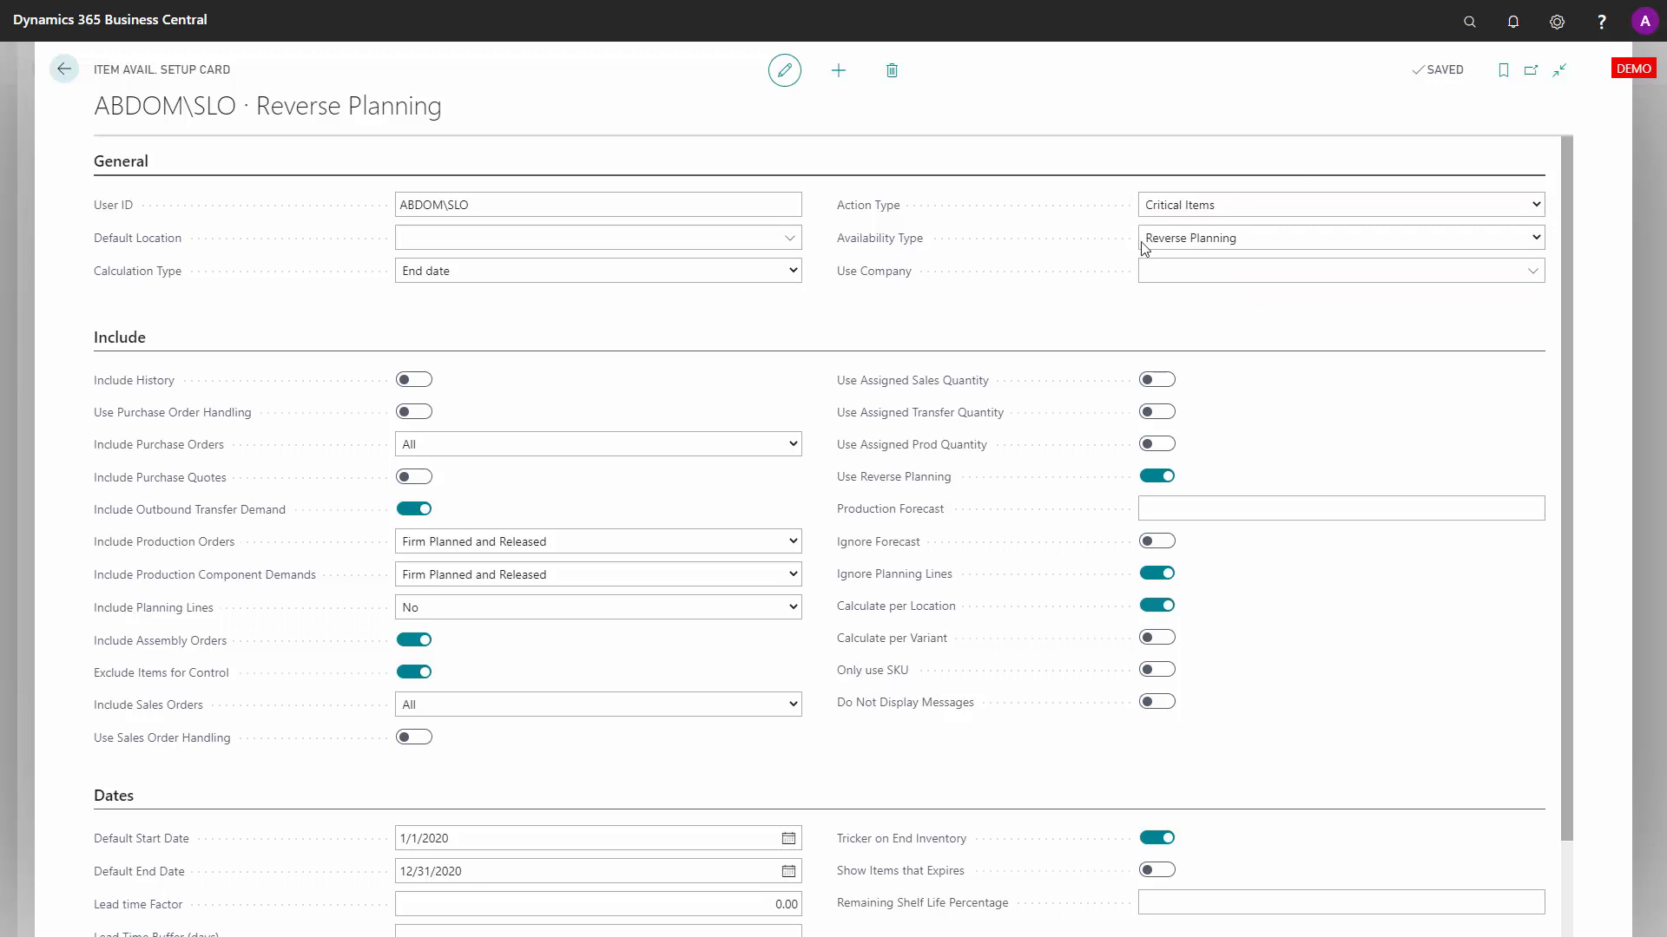
click(1212, 243)
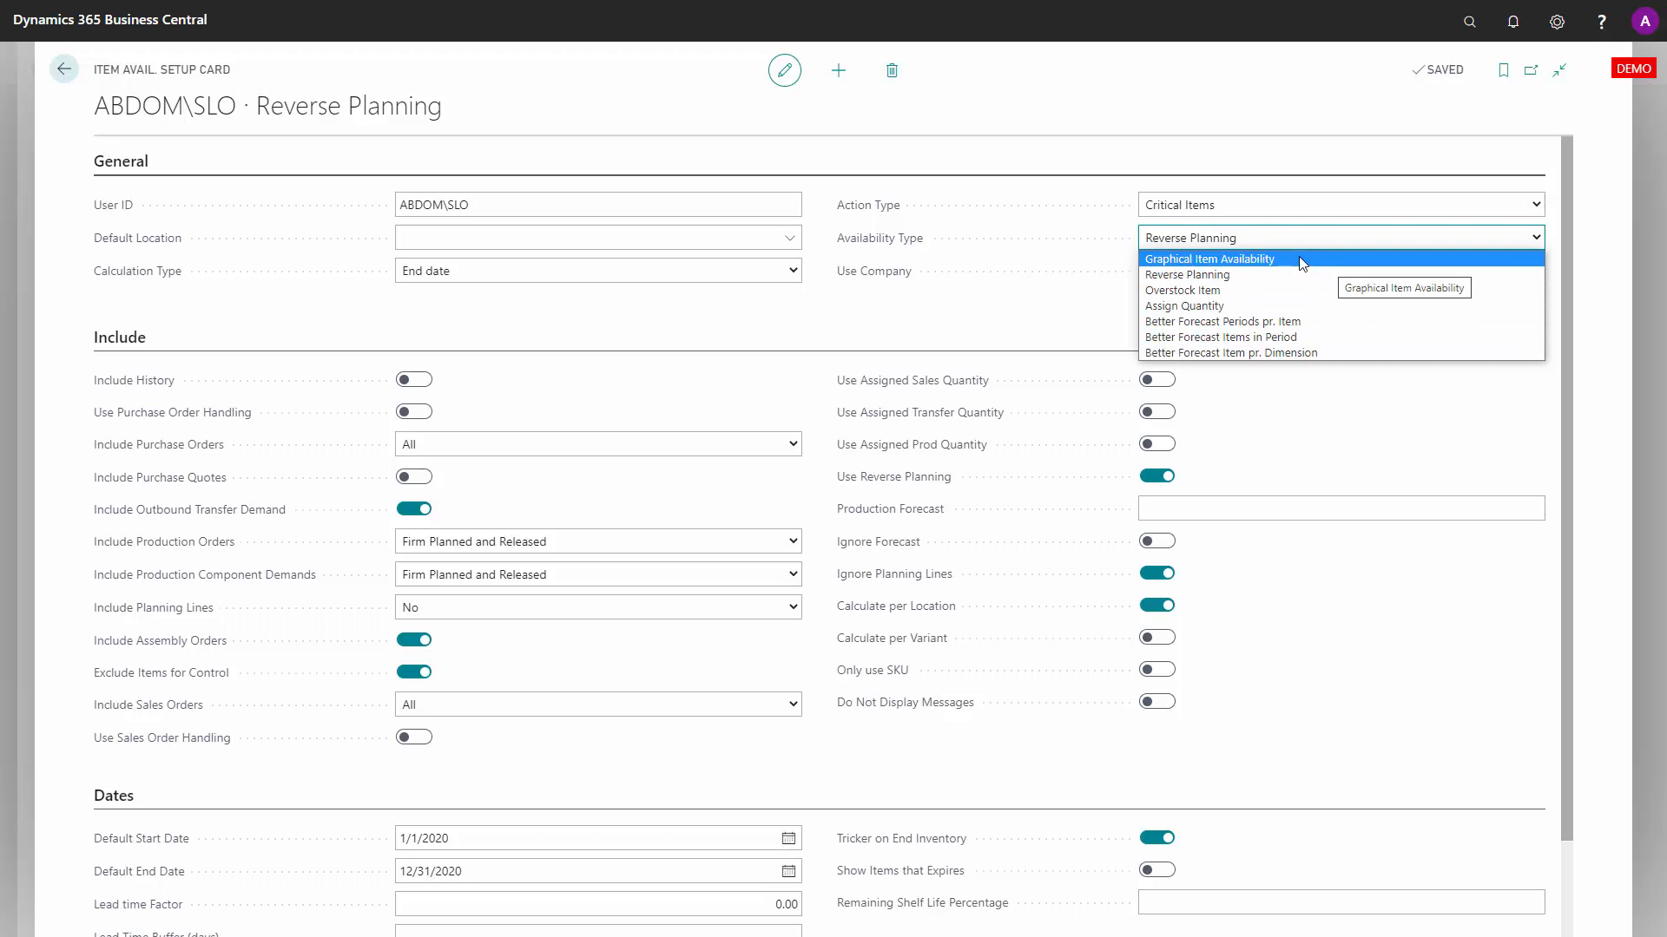
click(1333, 237)
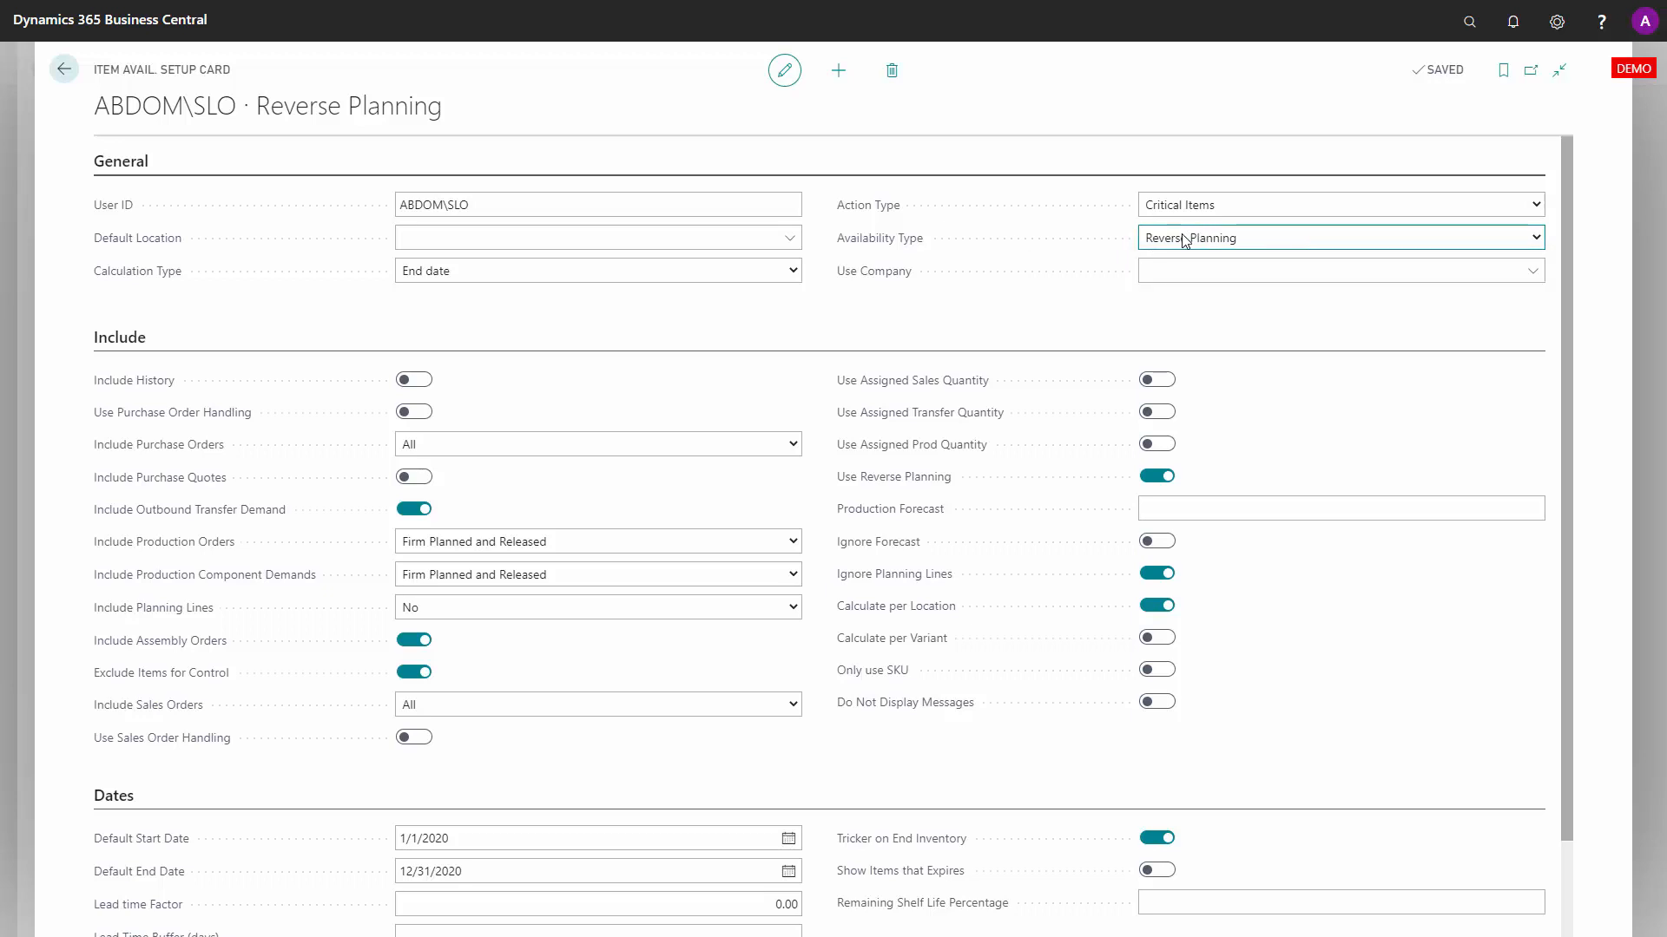
click(1251, 260)
key(Escape)
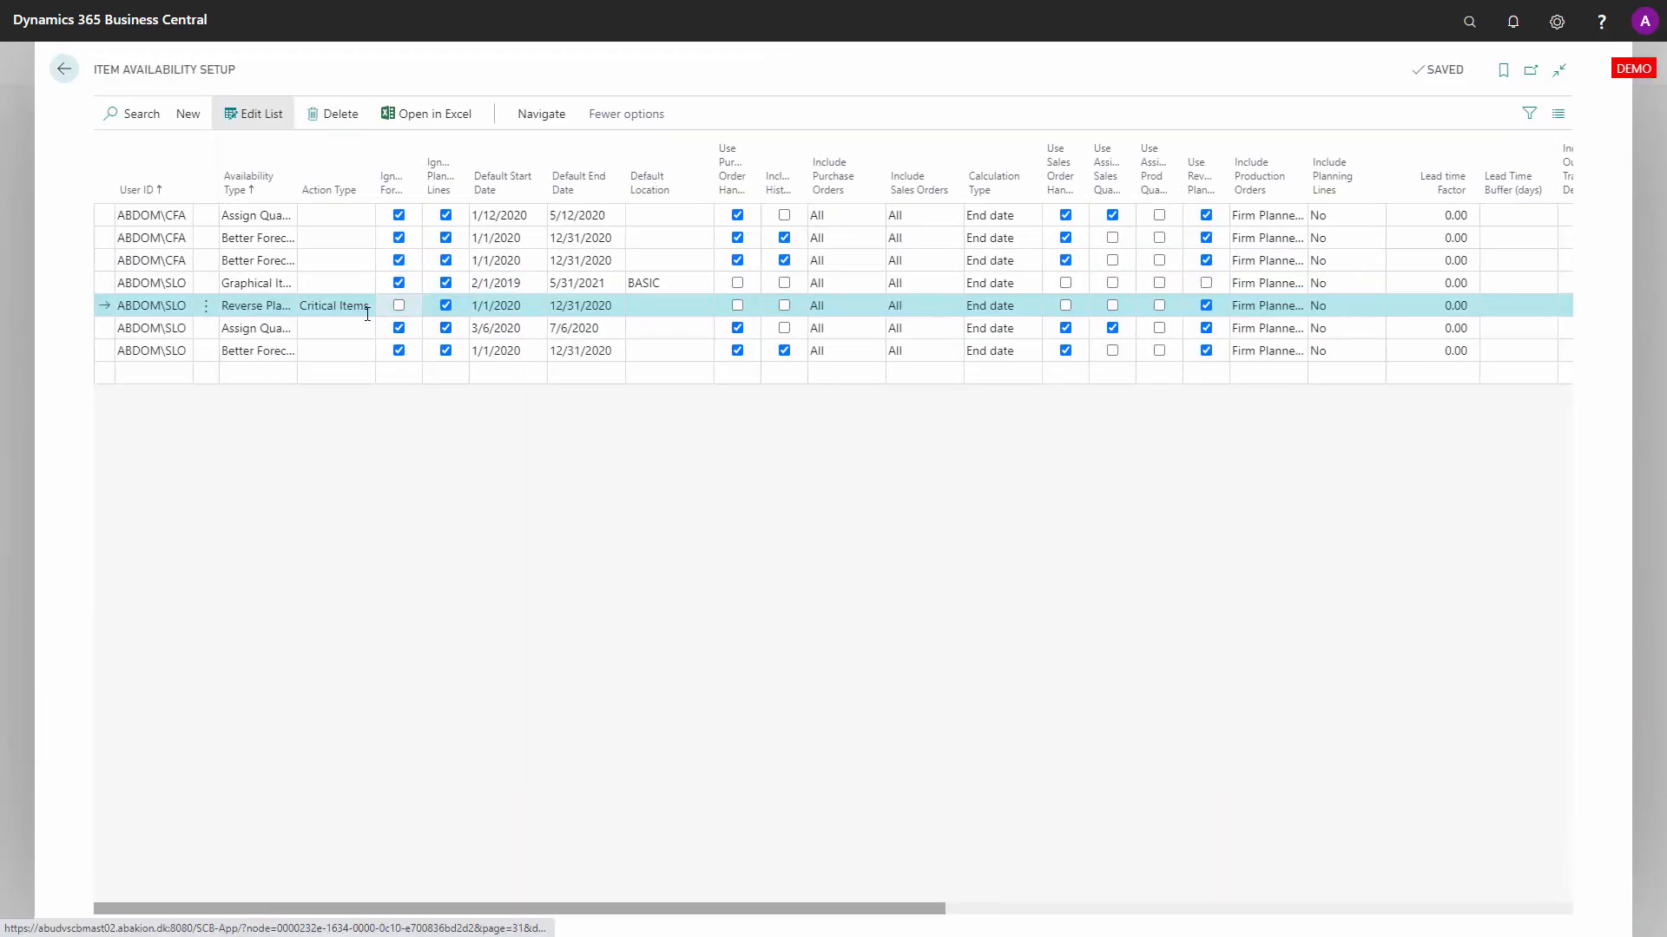
- Open the Item Availability Setup Card for the Graphical Item Availability line
click(321, 287)
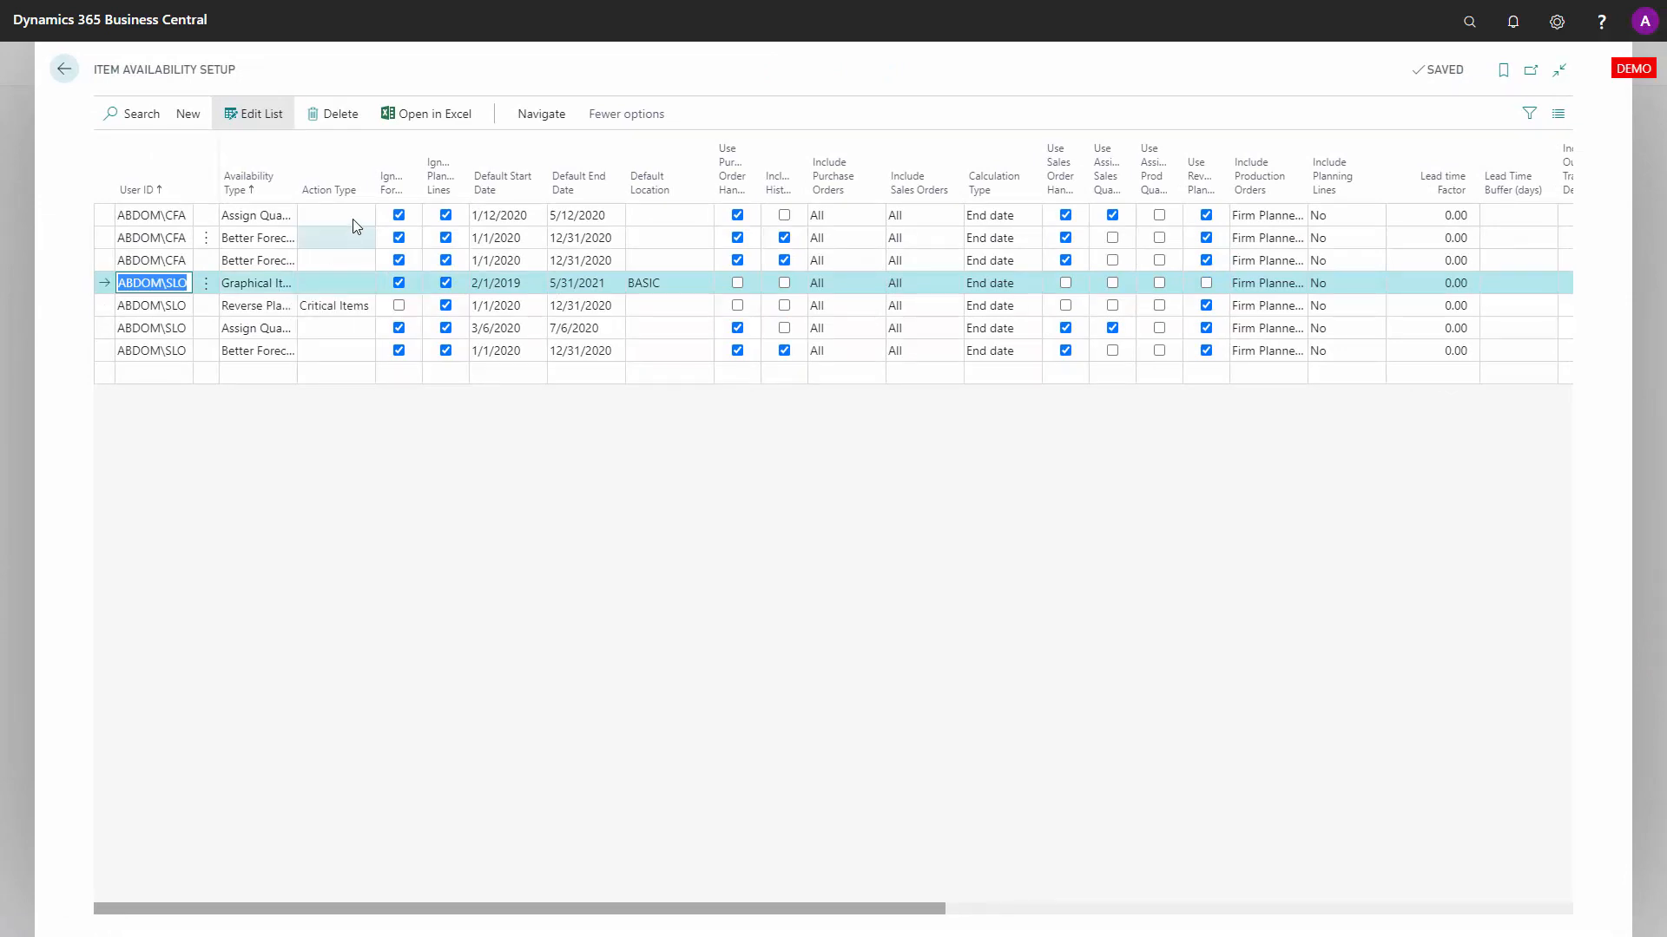
click(541, 114)
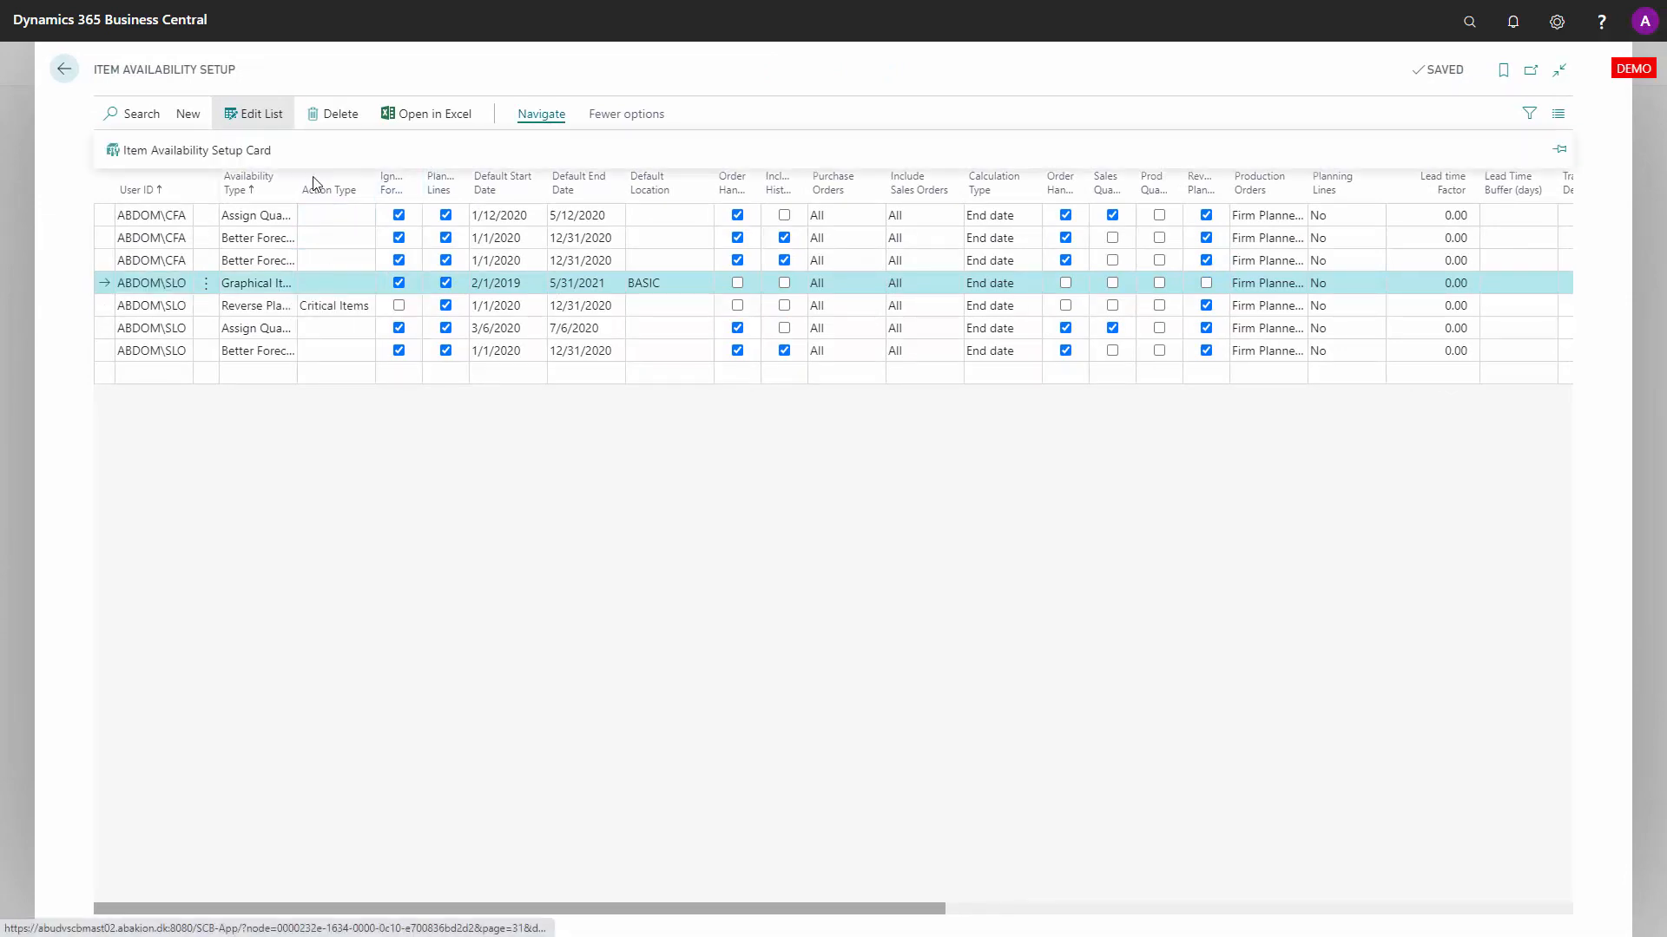
click(252, 150)
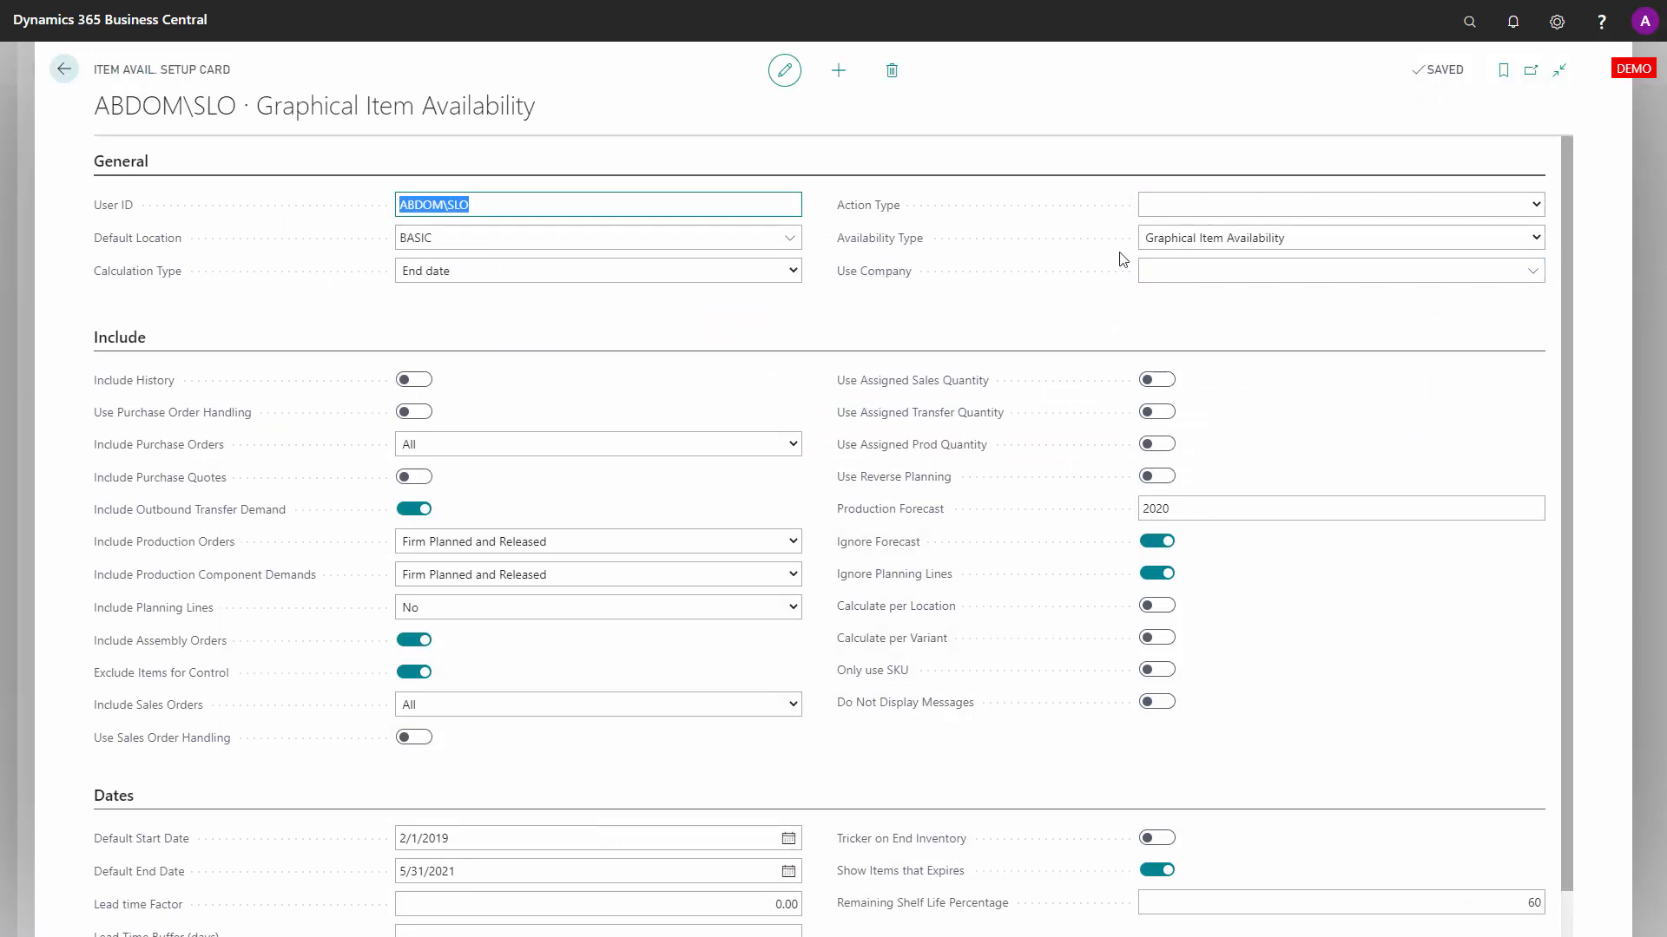
- Examine the Use Company and Action Type choices on the Graphical Item Availability card without changing them
click(1164, 270)
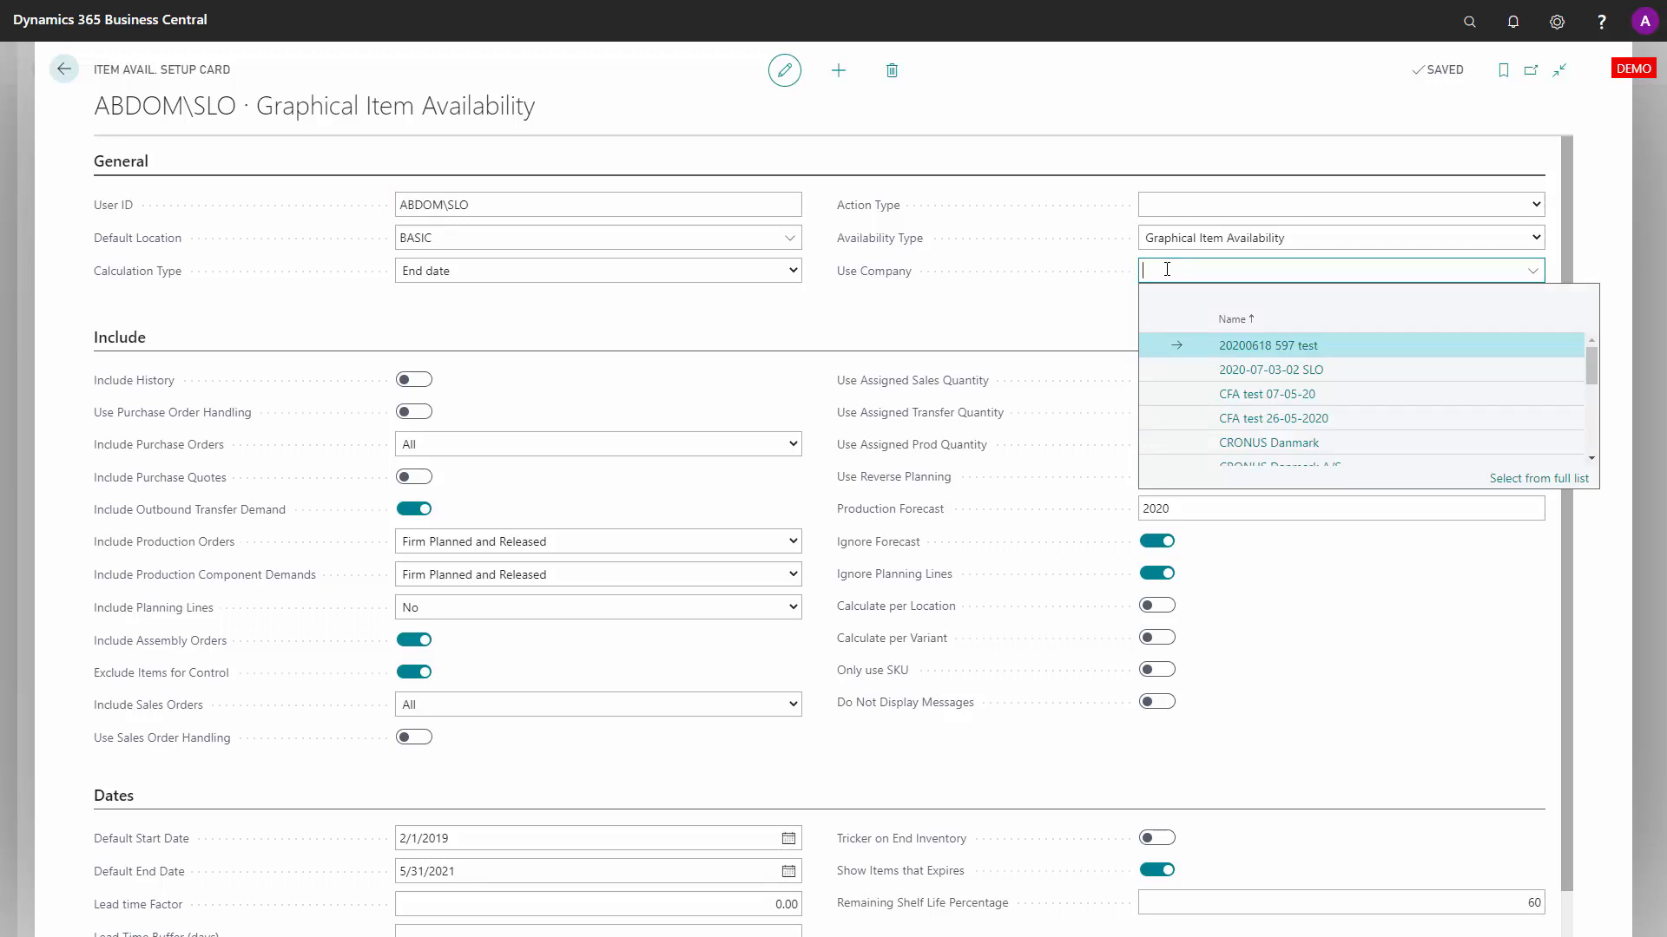
click(981, 330)
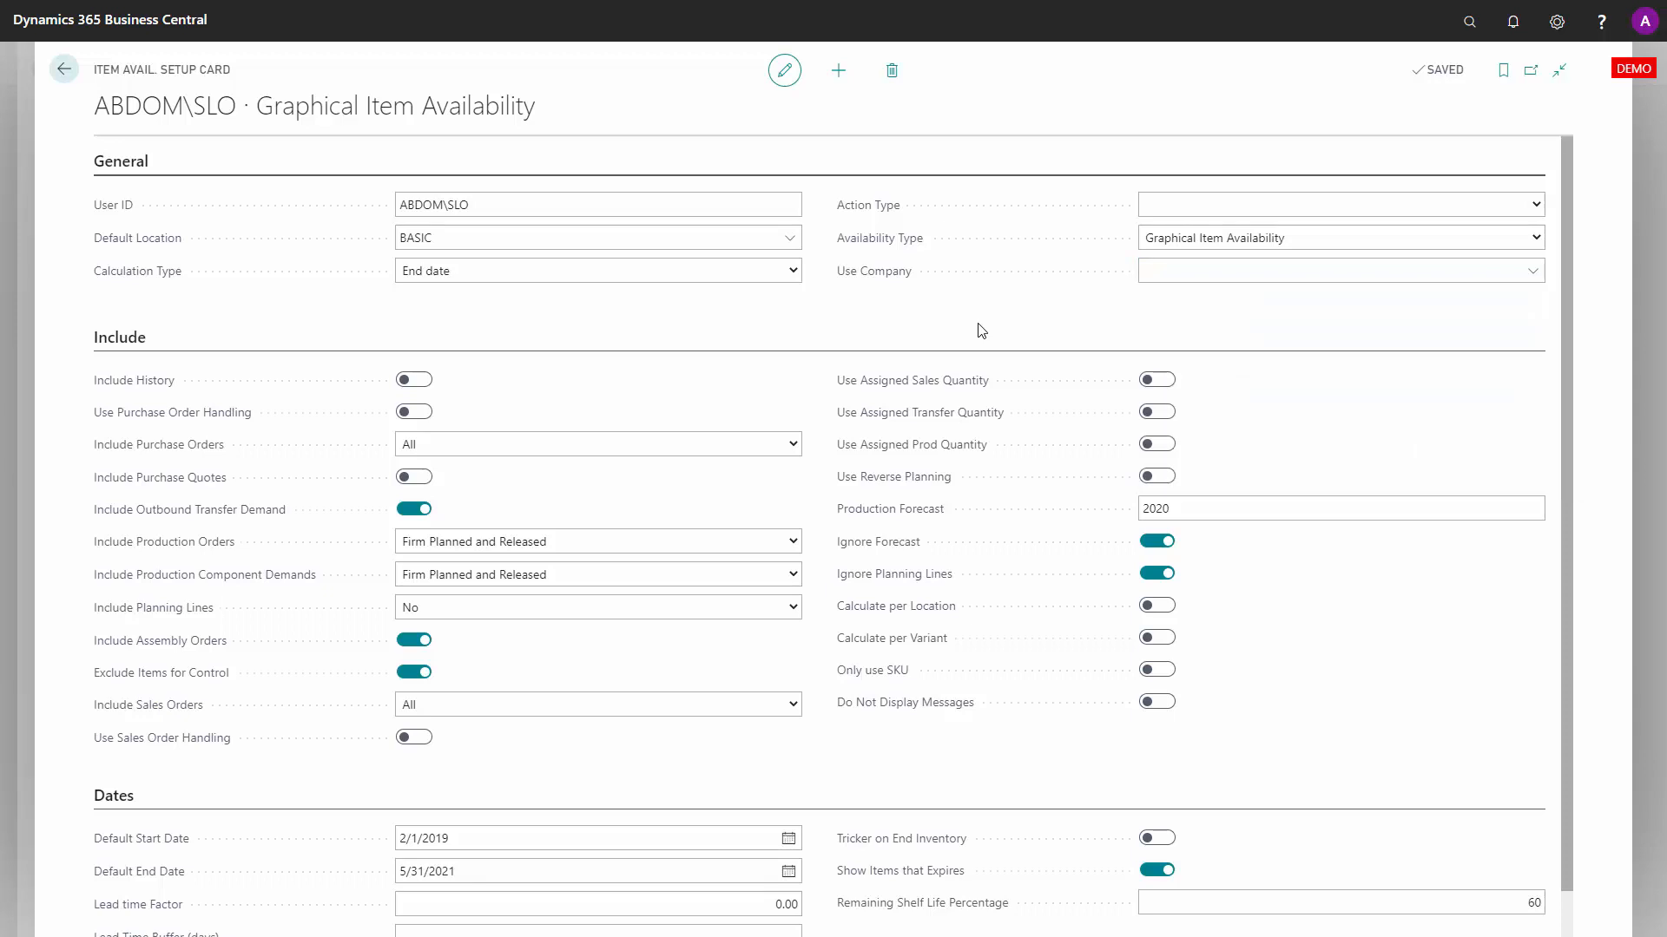
click(1537, 206)
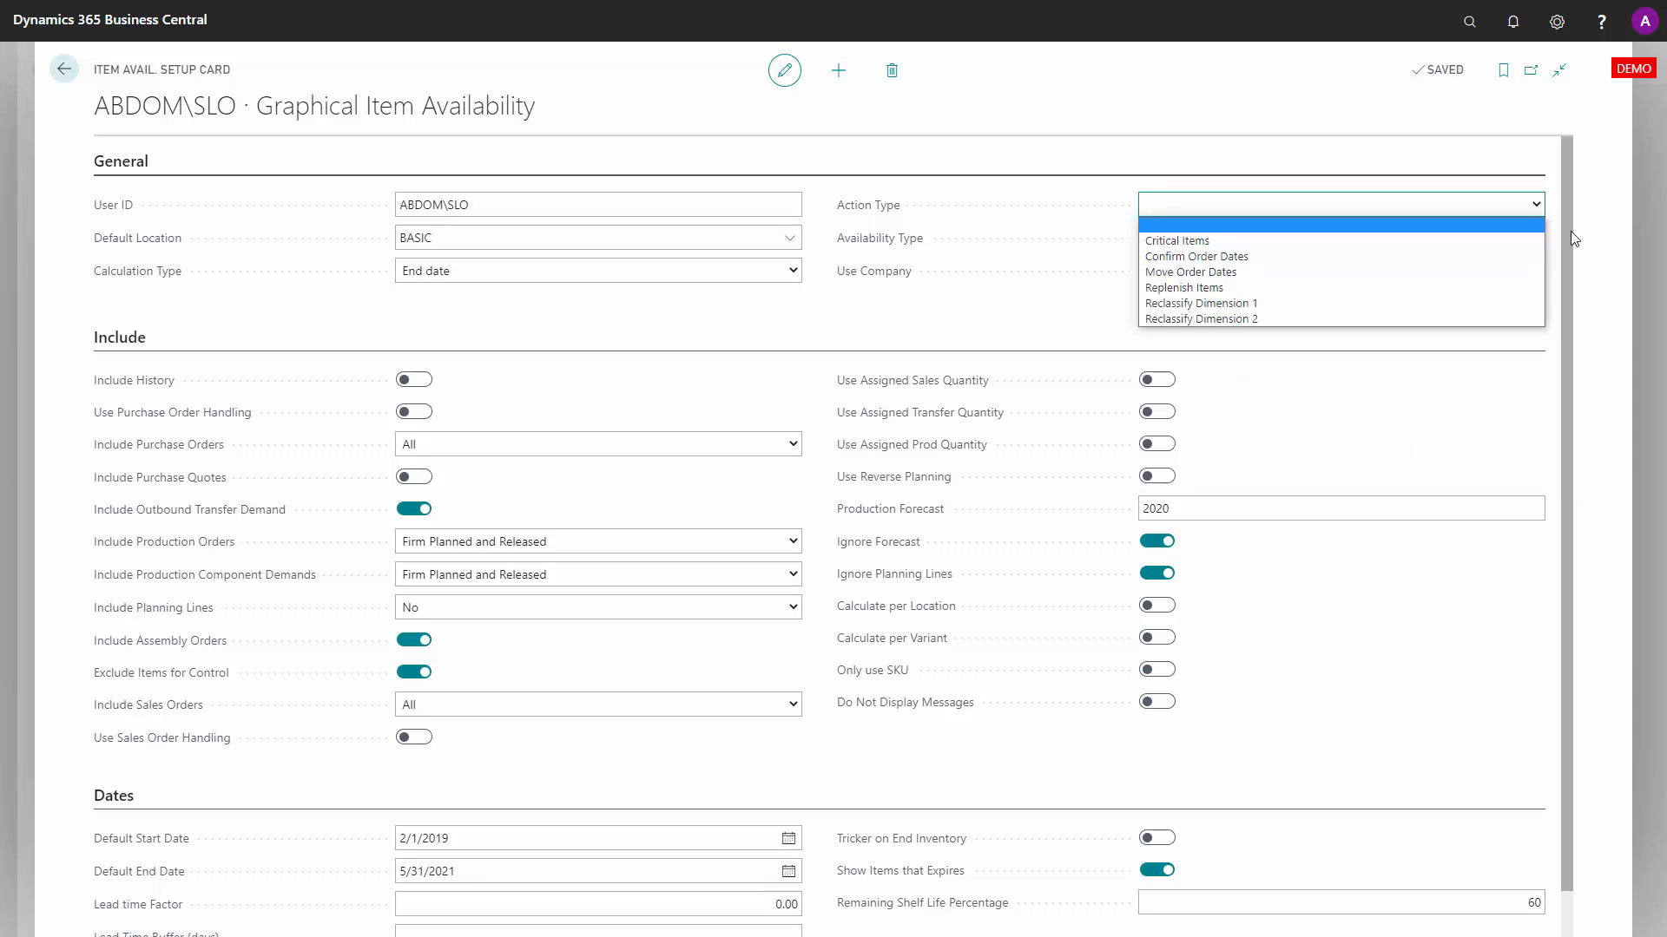
click(1567, 266)
- Examine the Include settings and the default dates, lead time factor and lead time buffer on the Graphical Item Availability card
drag(1570, 272, 1571, 364)
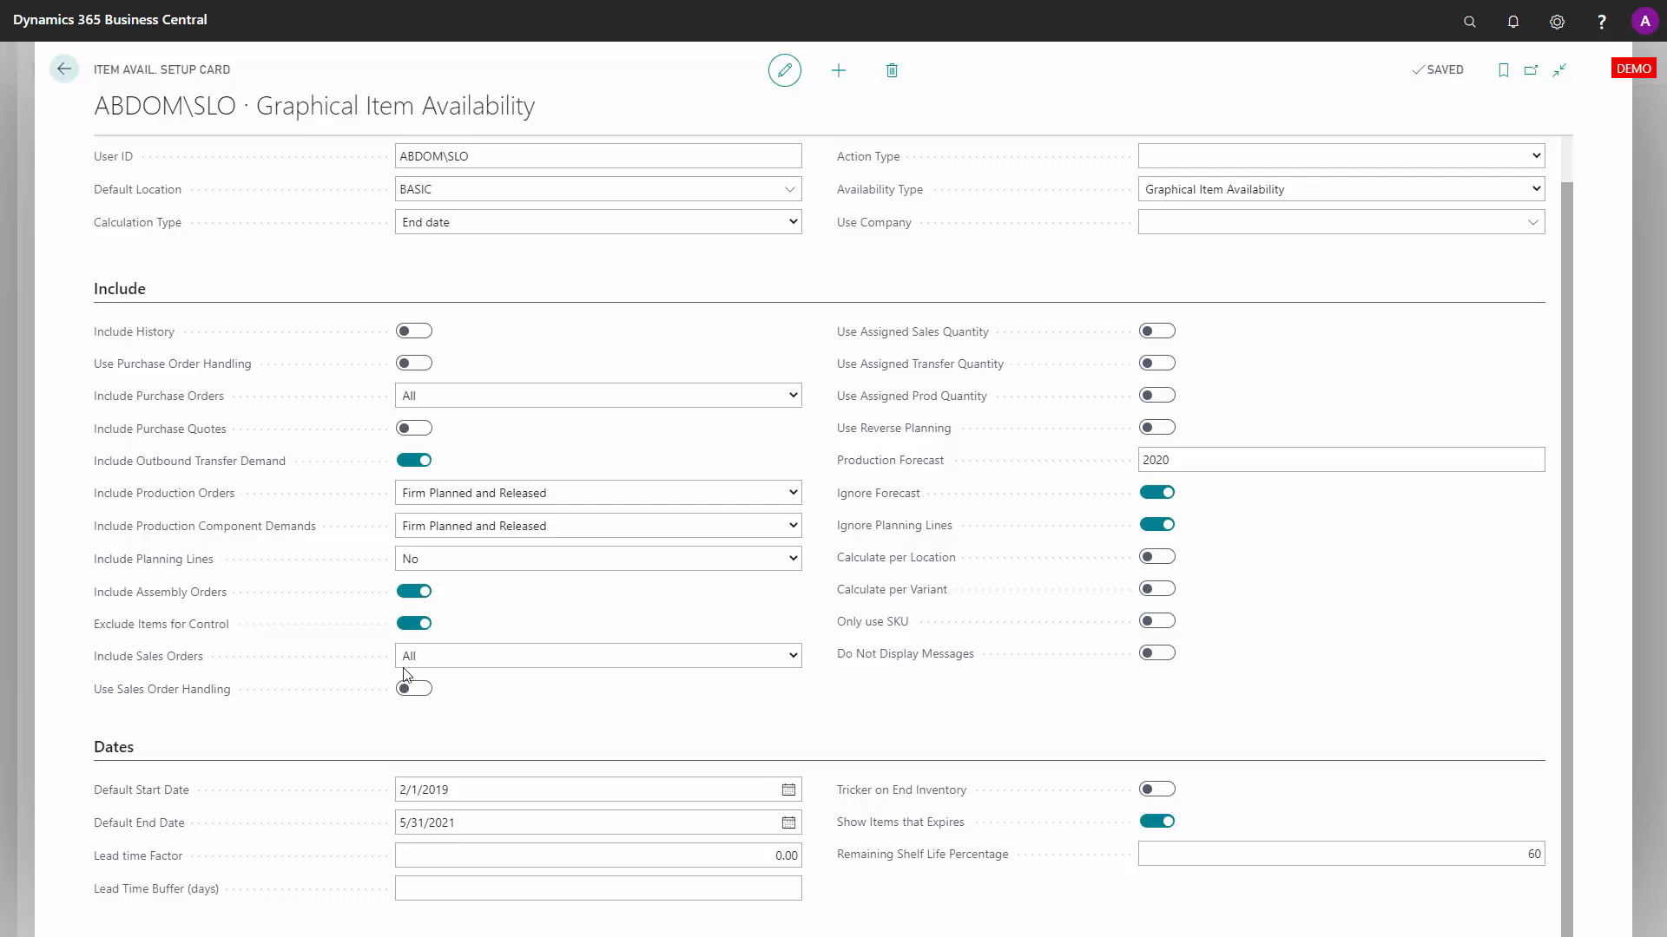
mouse_move(175, 599)
click(487, 790)
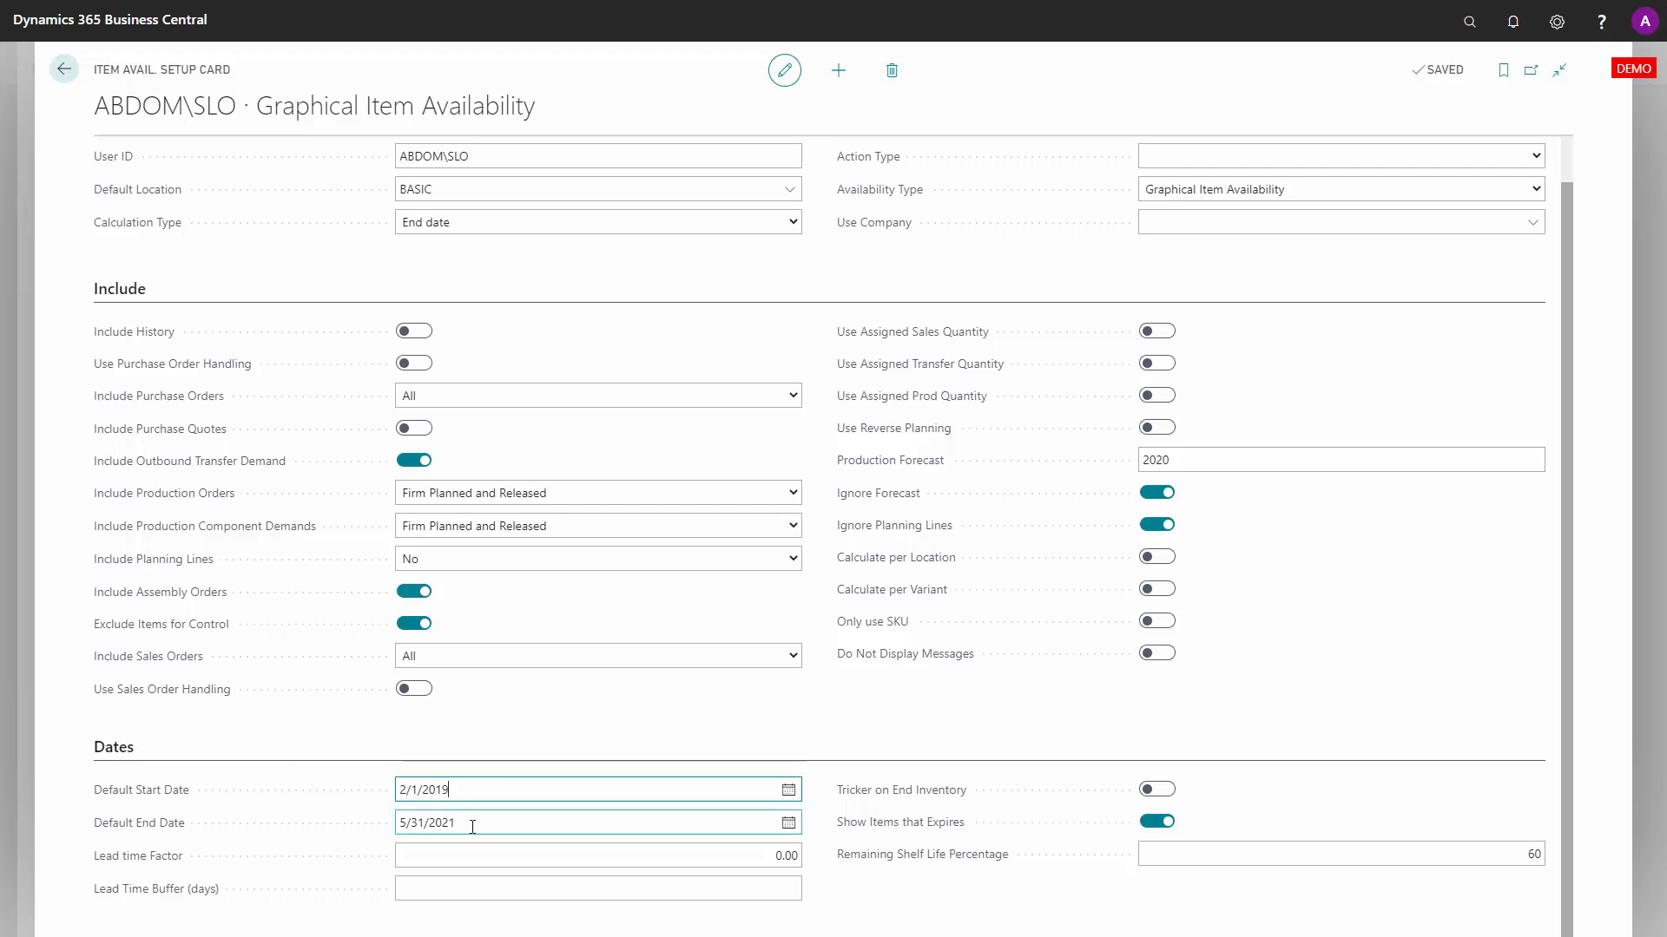
click(456, 856)
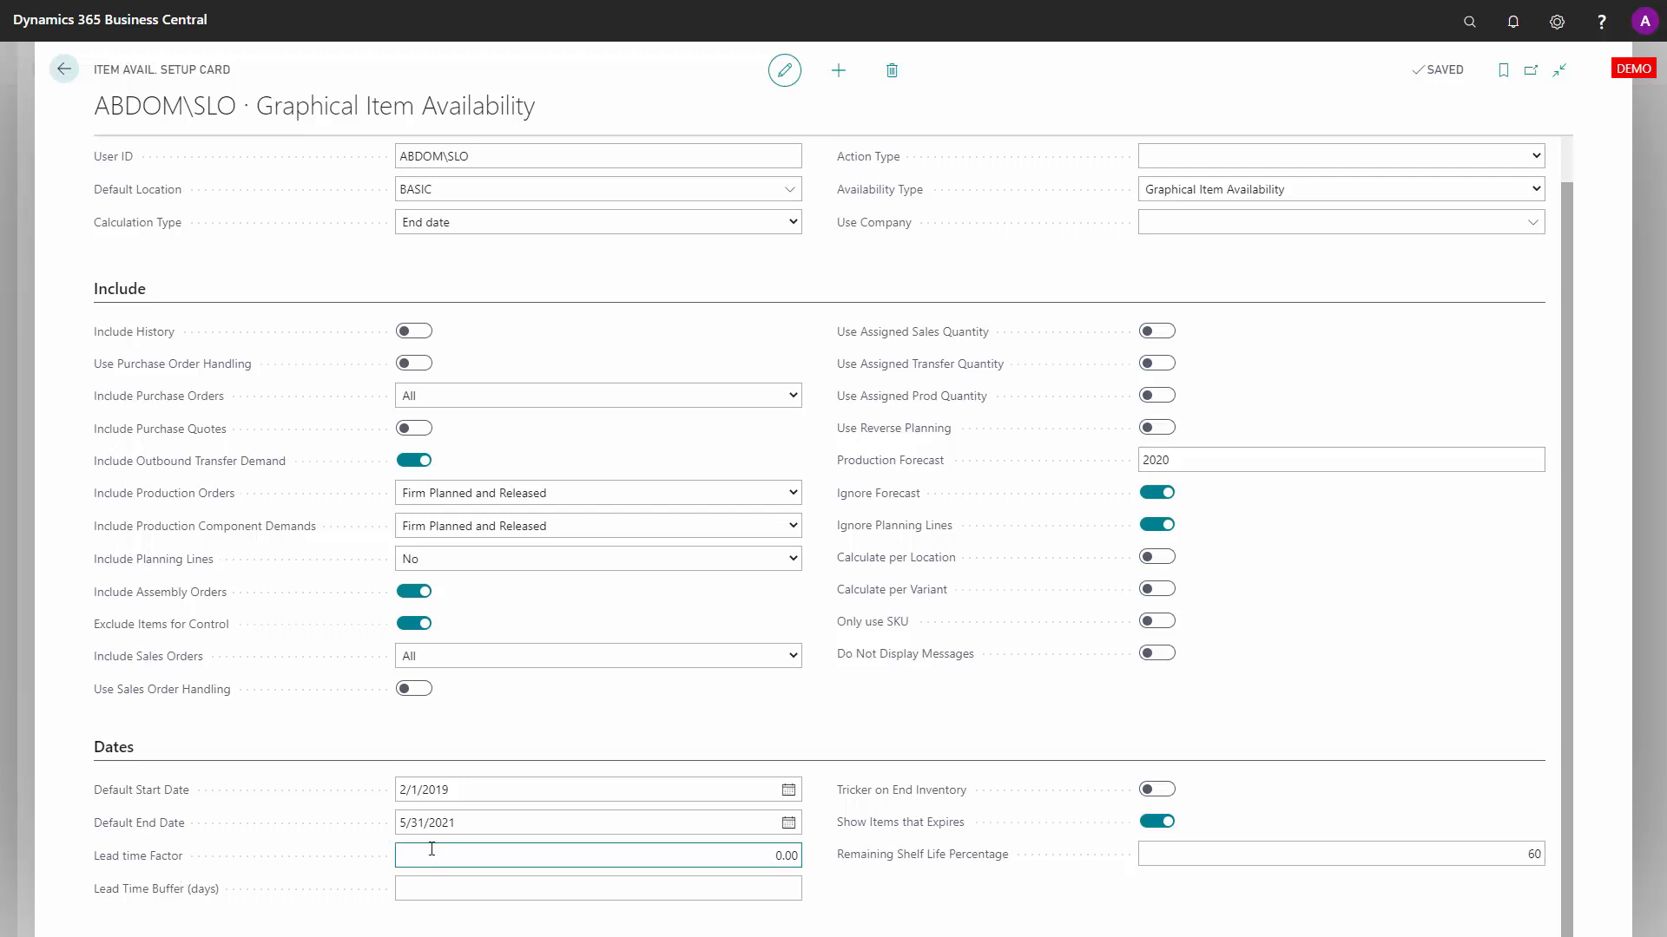
click(526, 885)
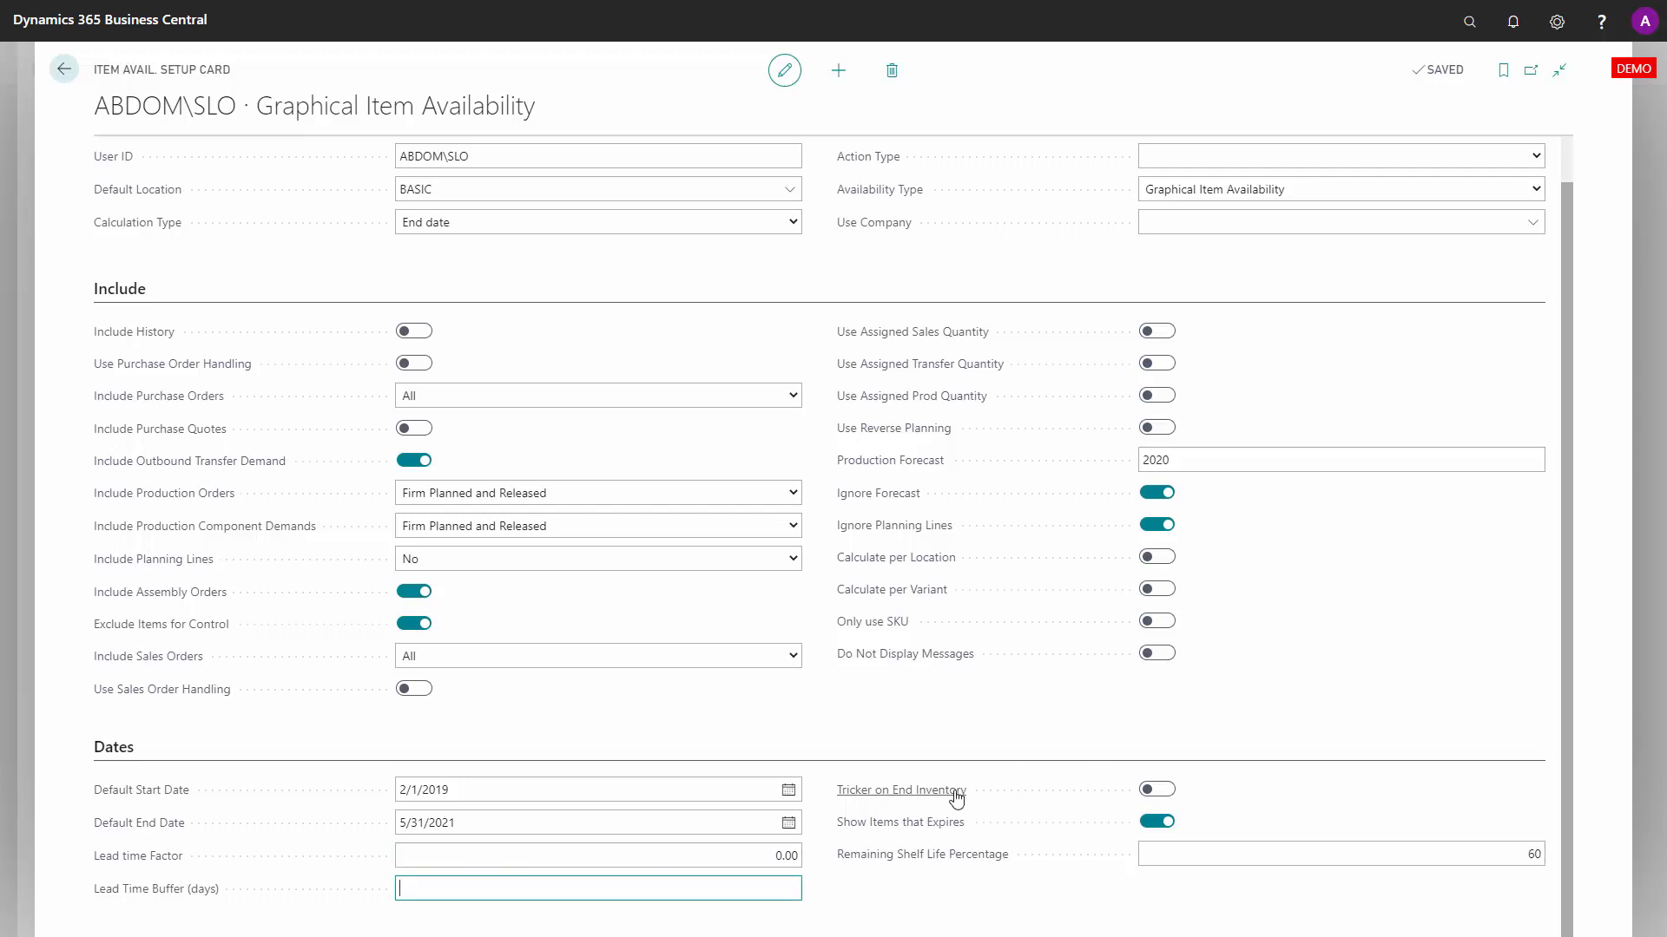
- Turn Show Items that Expires off and on again, then return to the Item Availability Setup list
mouse_move(957, 796)
click(1144, 824)
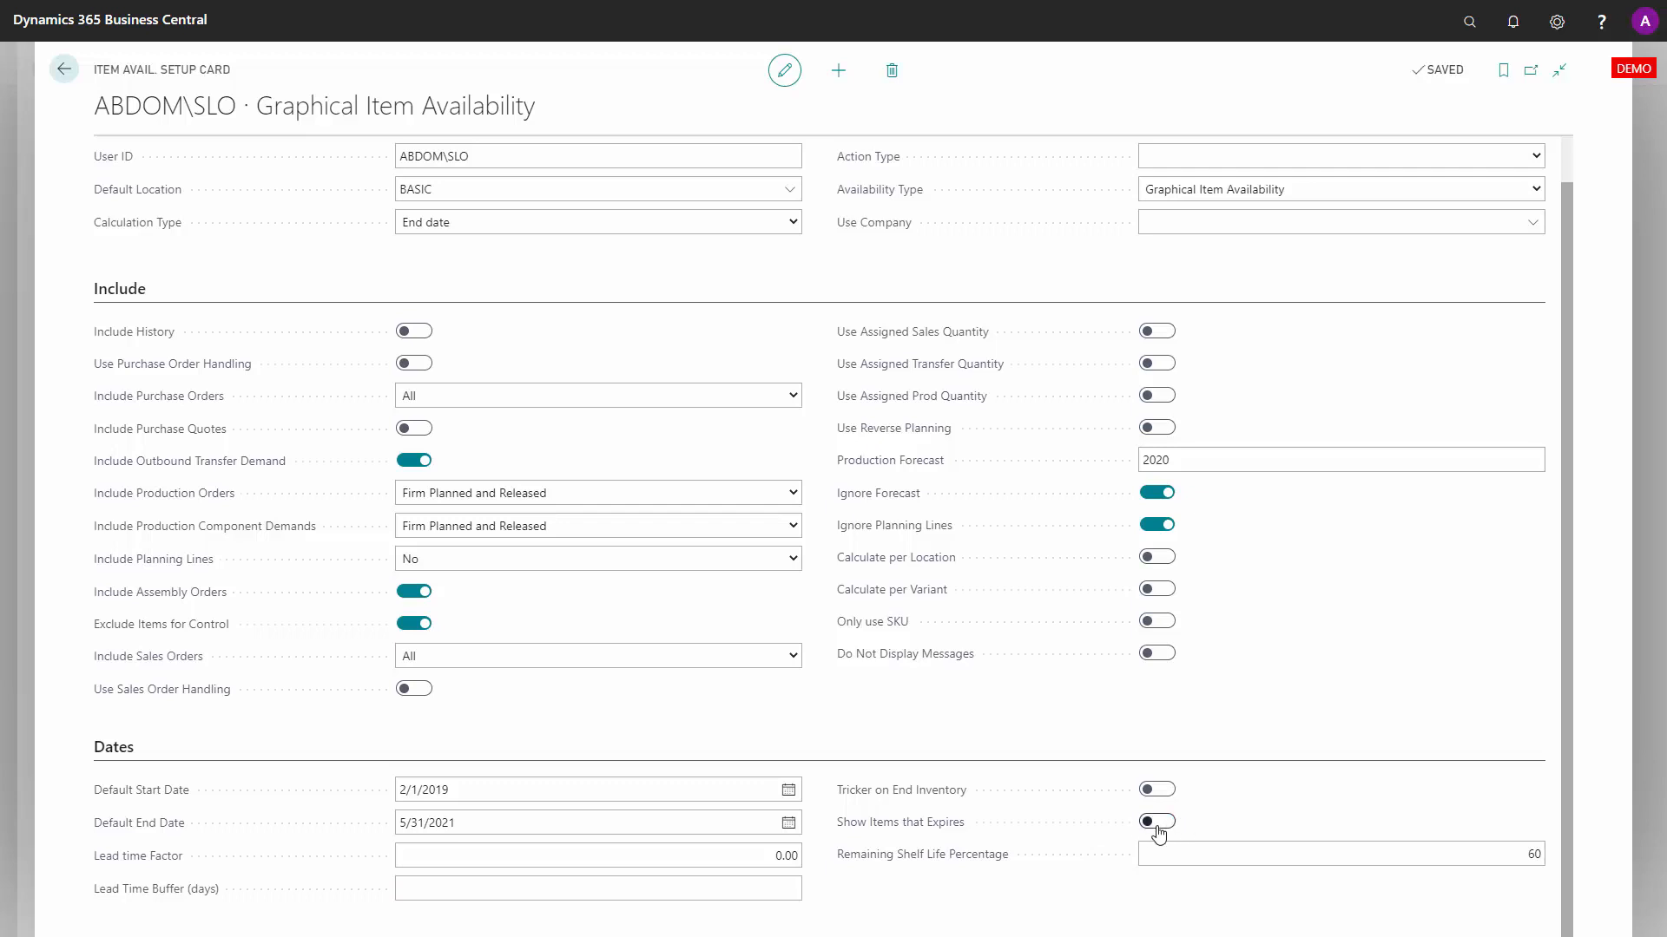
click(1158, 825)
click(64, 69)
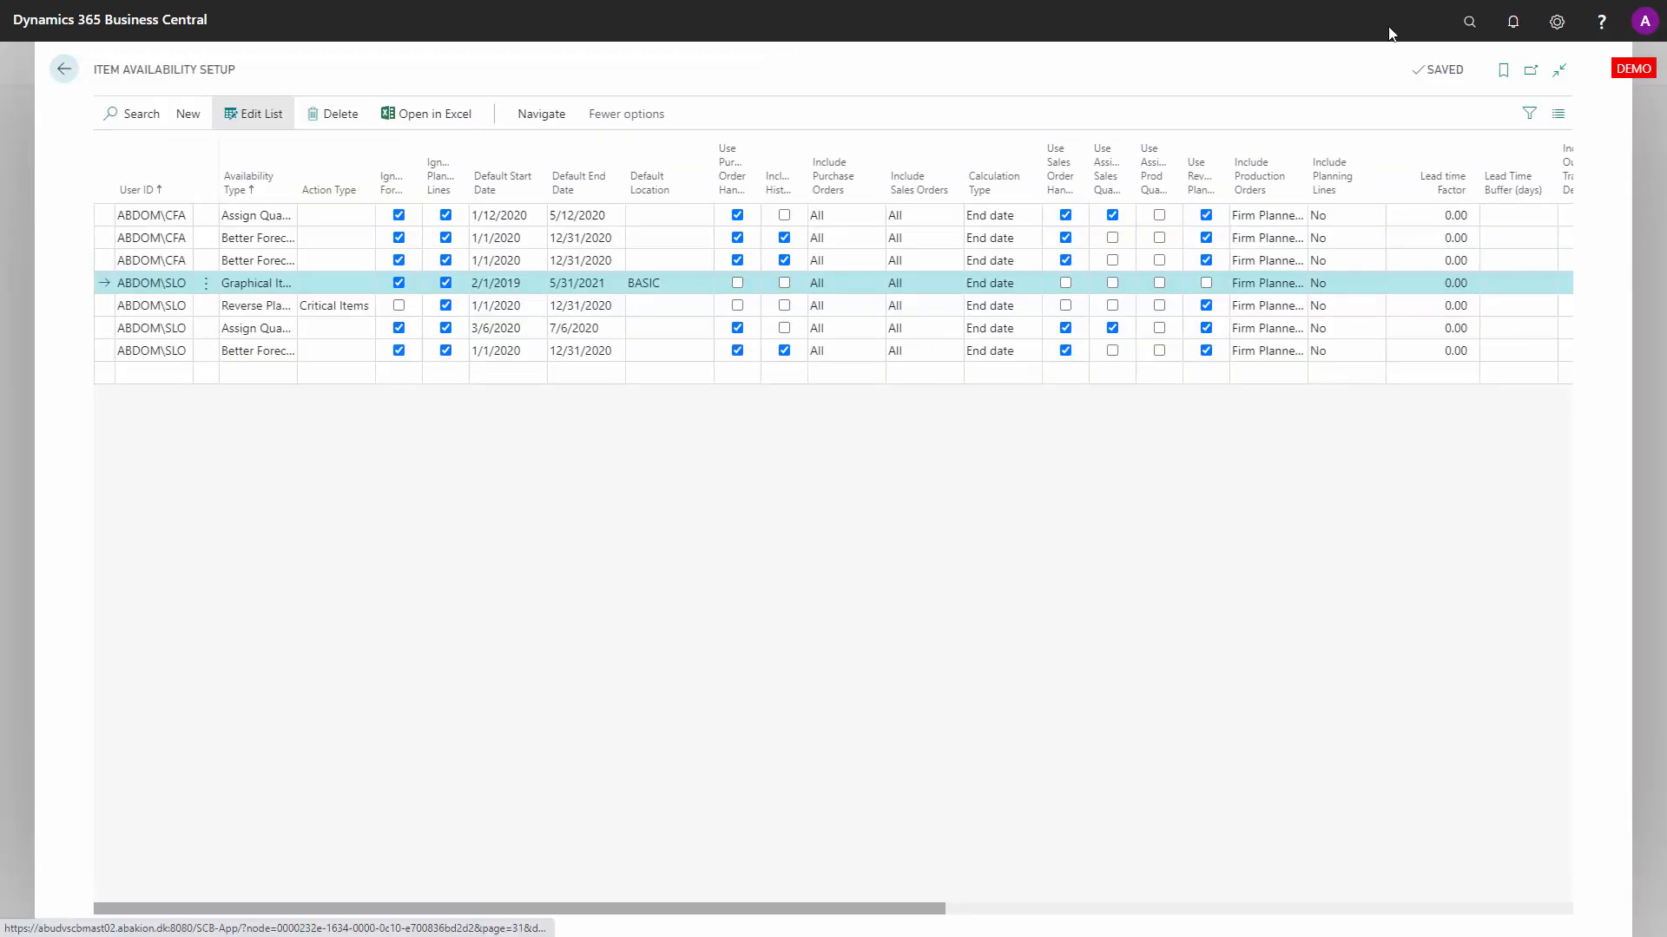
- Search for "item avail" and open the Item Avail. Gen. Setup List
click(1478, 26)
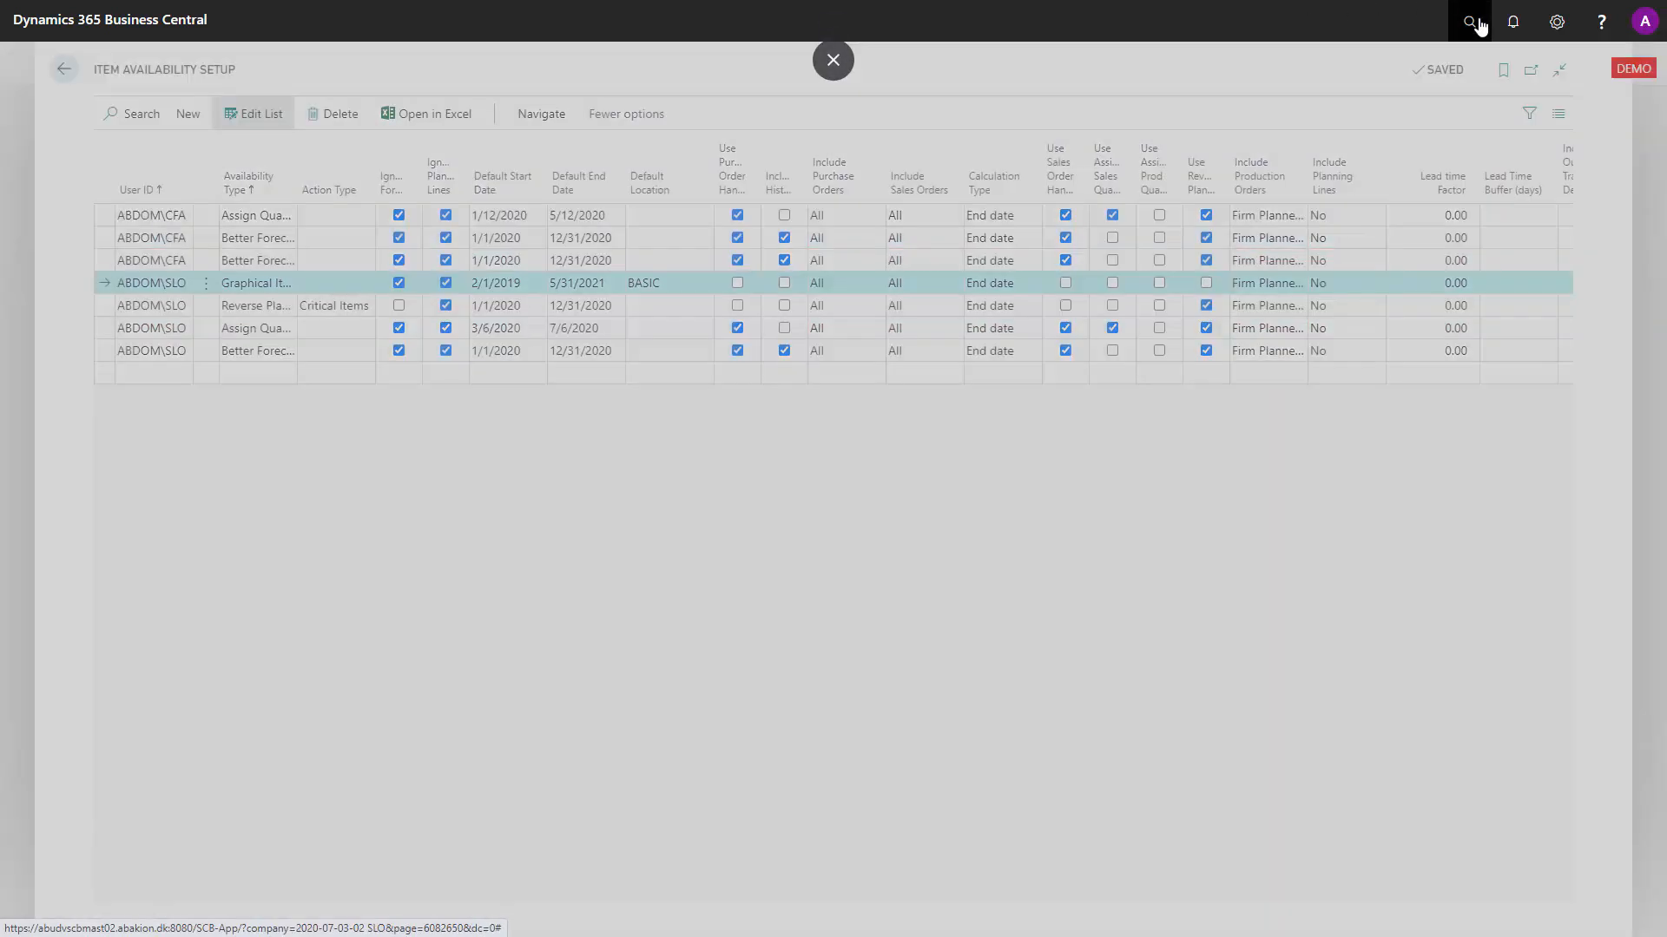
text(item a)
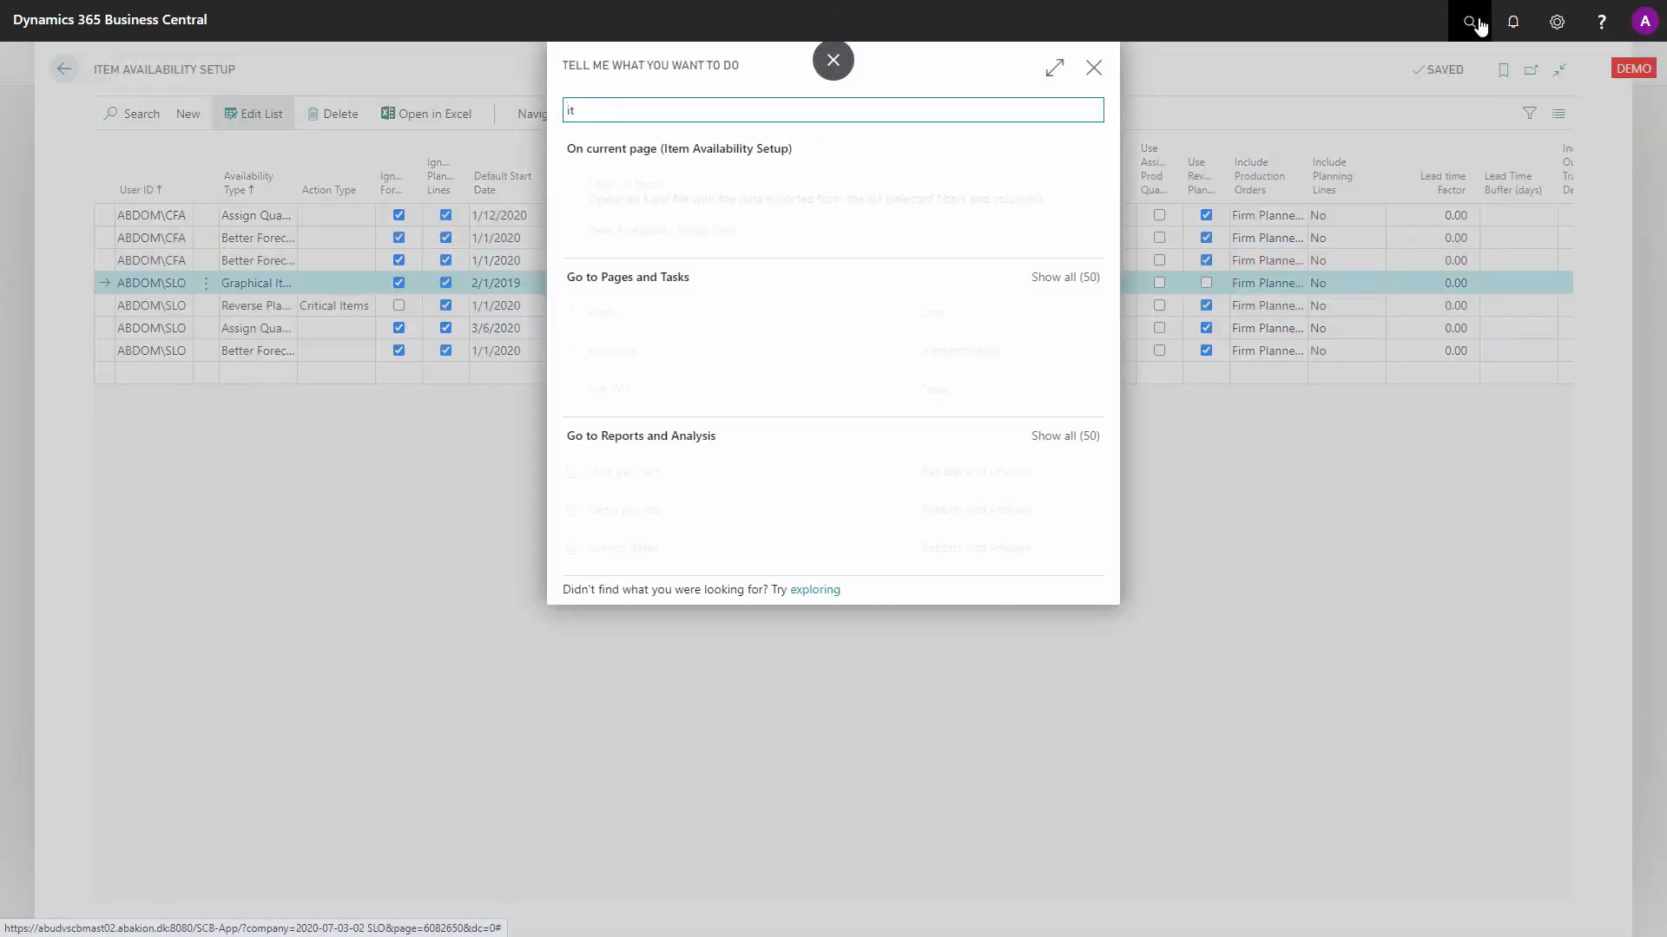
text(vail)
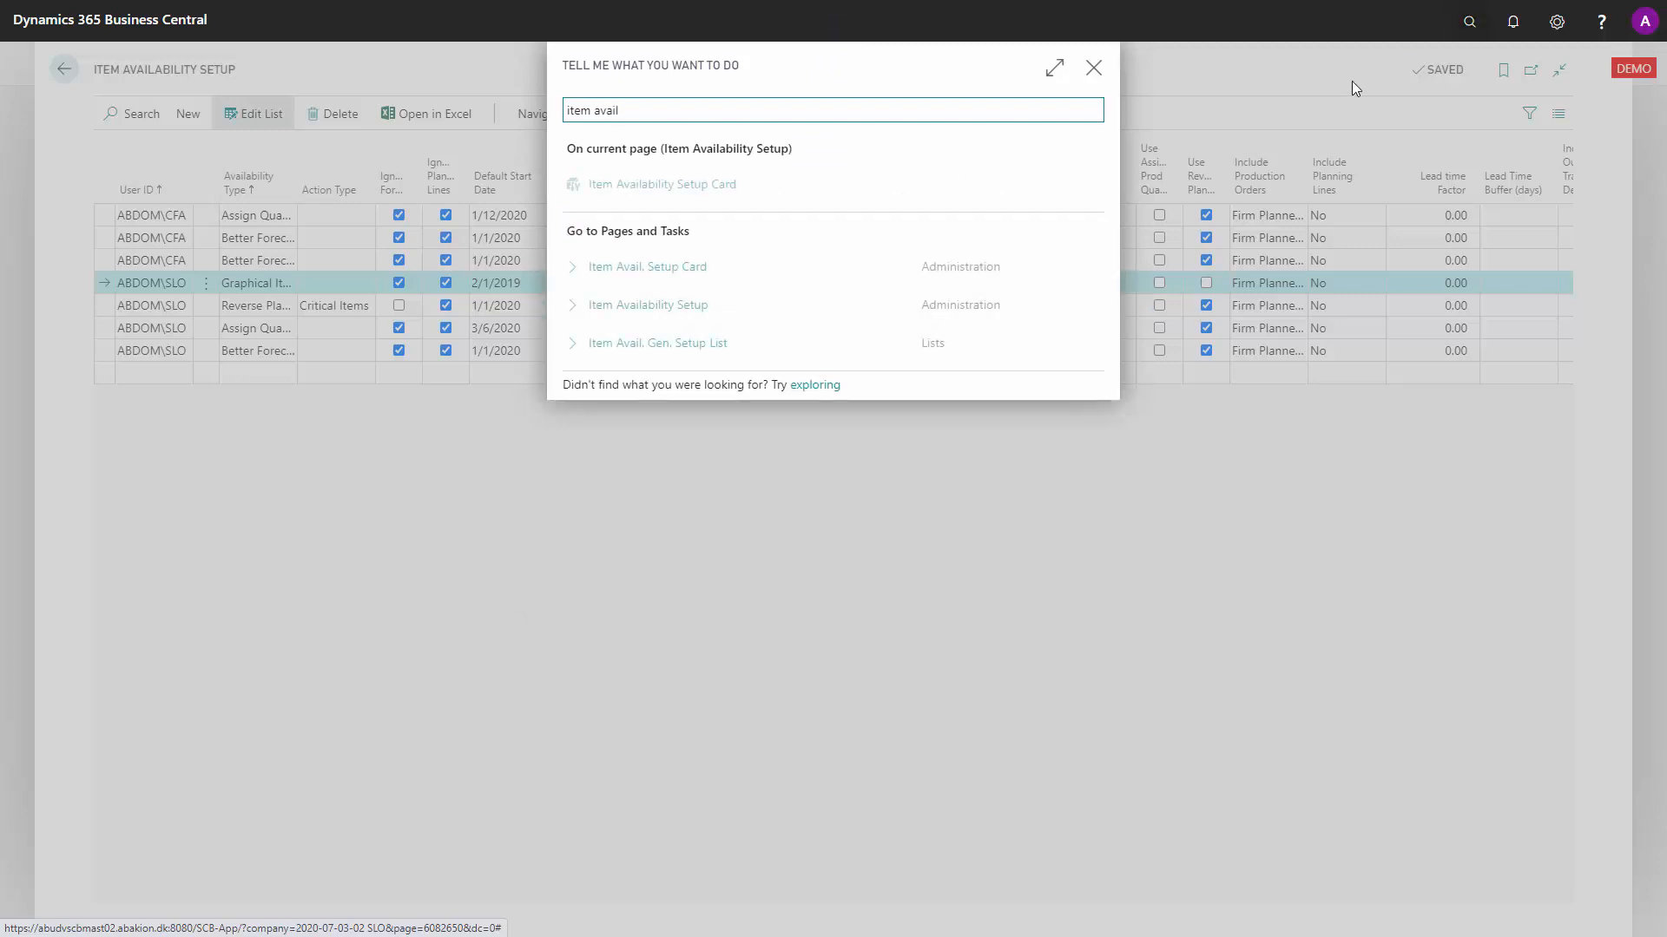
click(663, 353)
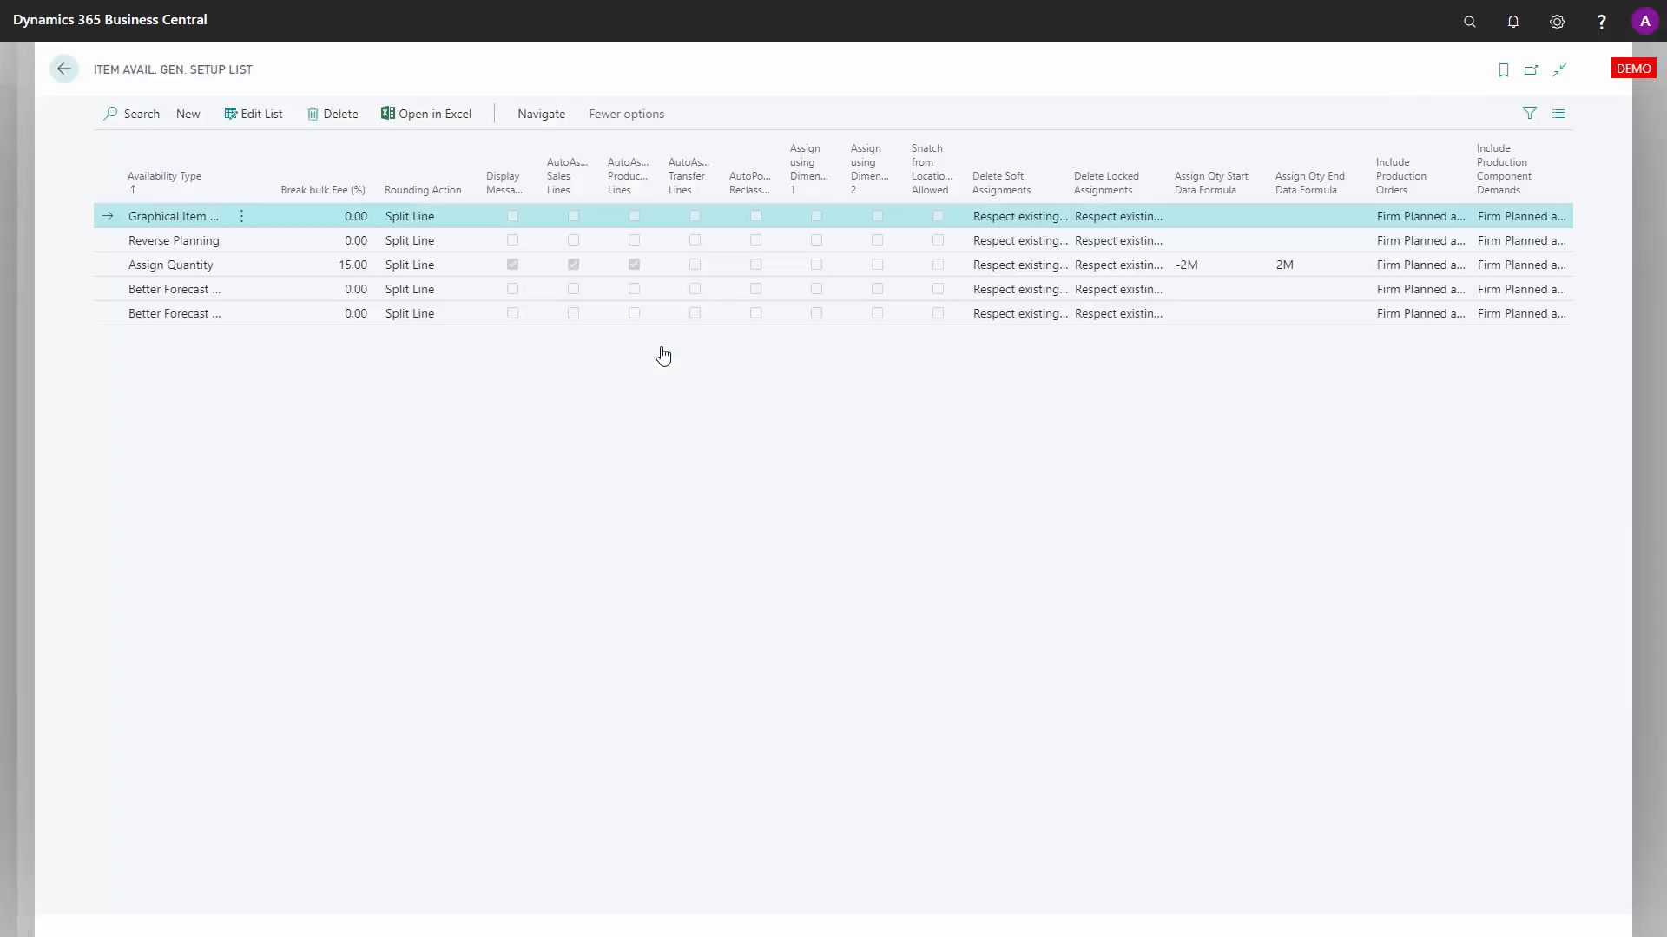
- Open the Item Availability General Setup Card for the Assign Quantity line
click(252, 269)
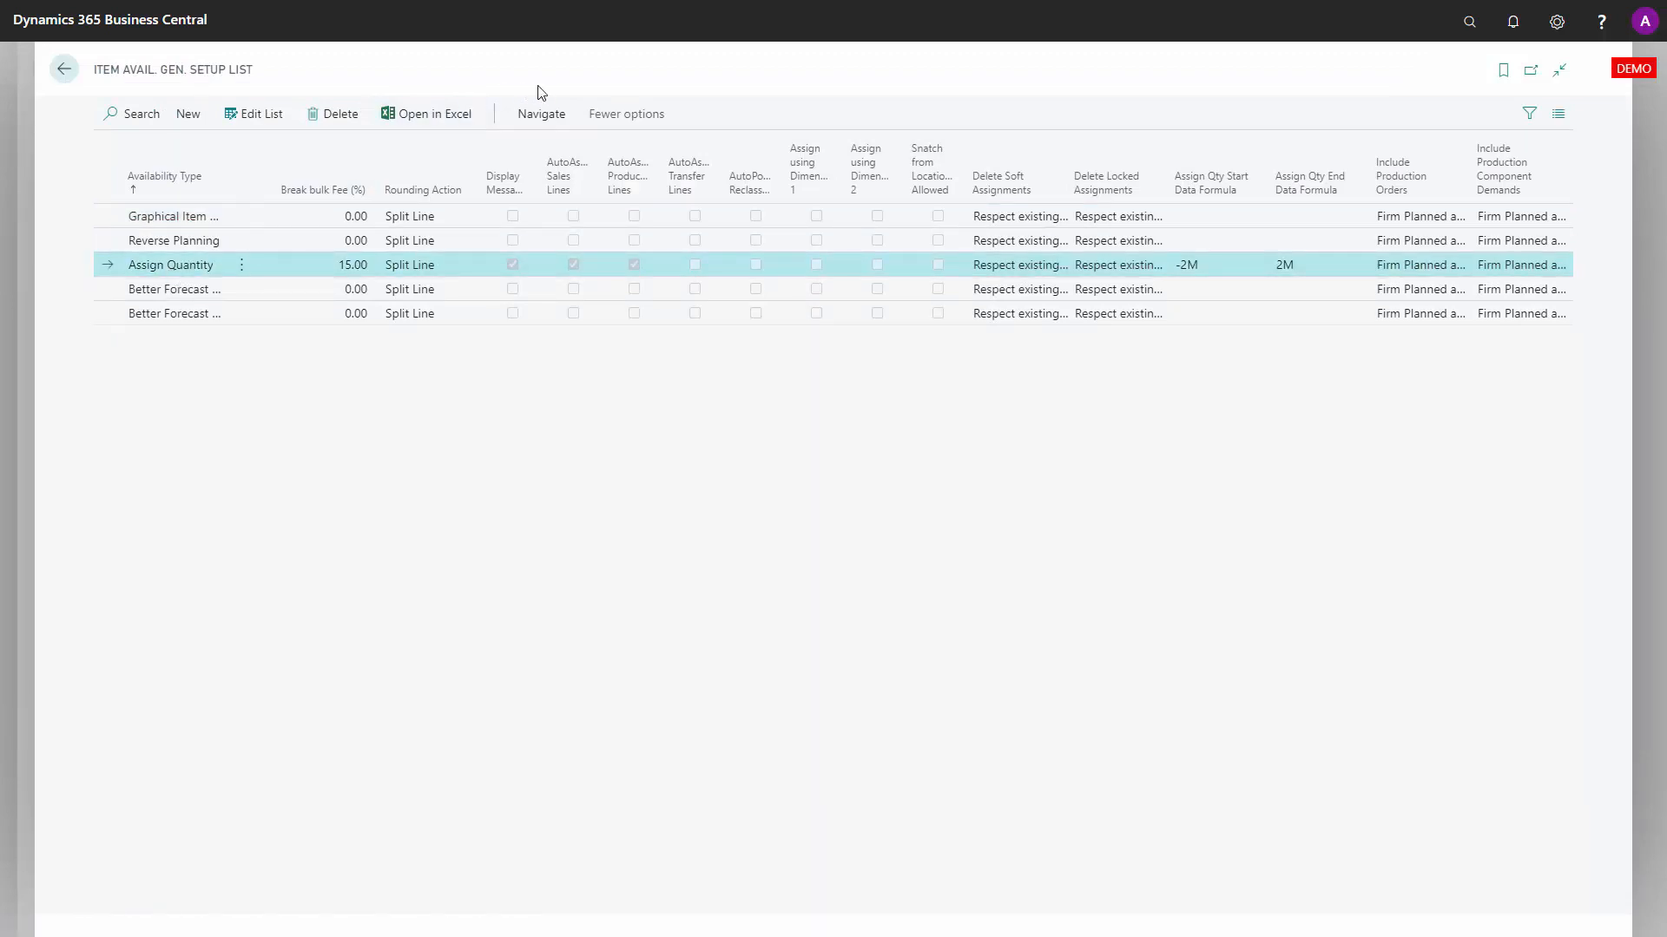
click(540, 114)
click(171, 162)
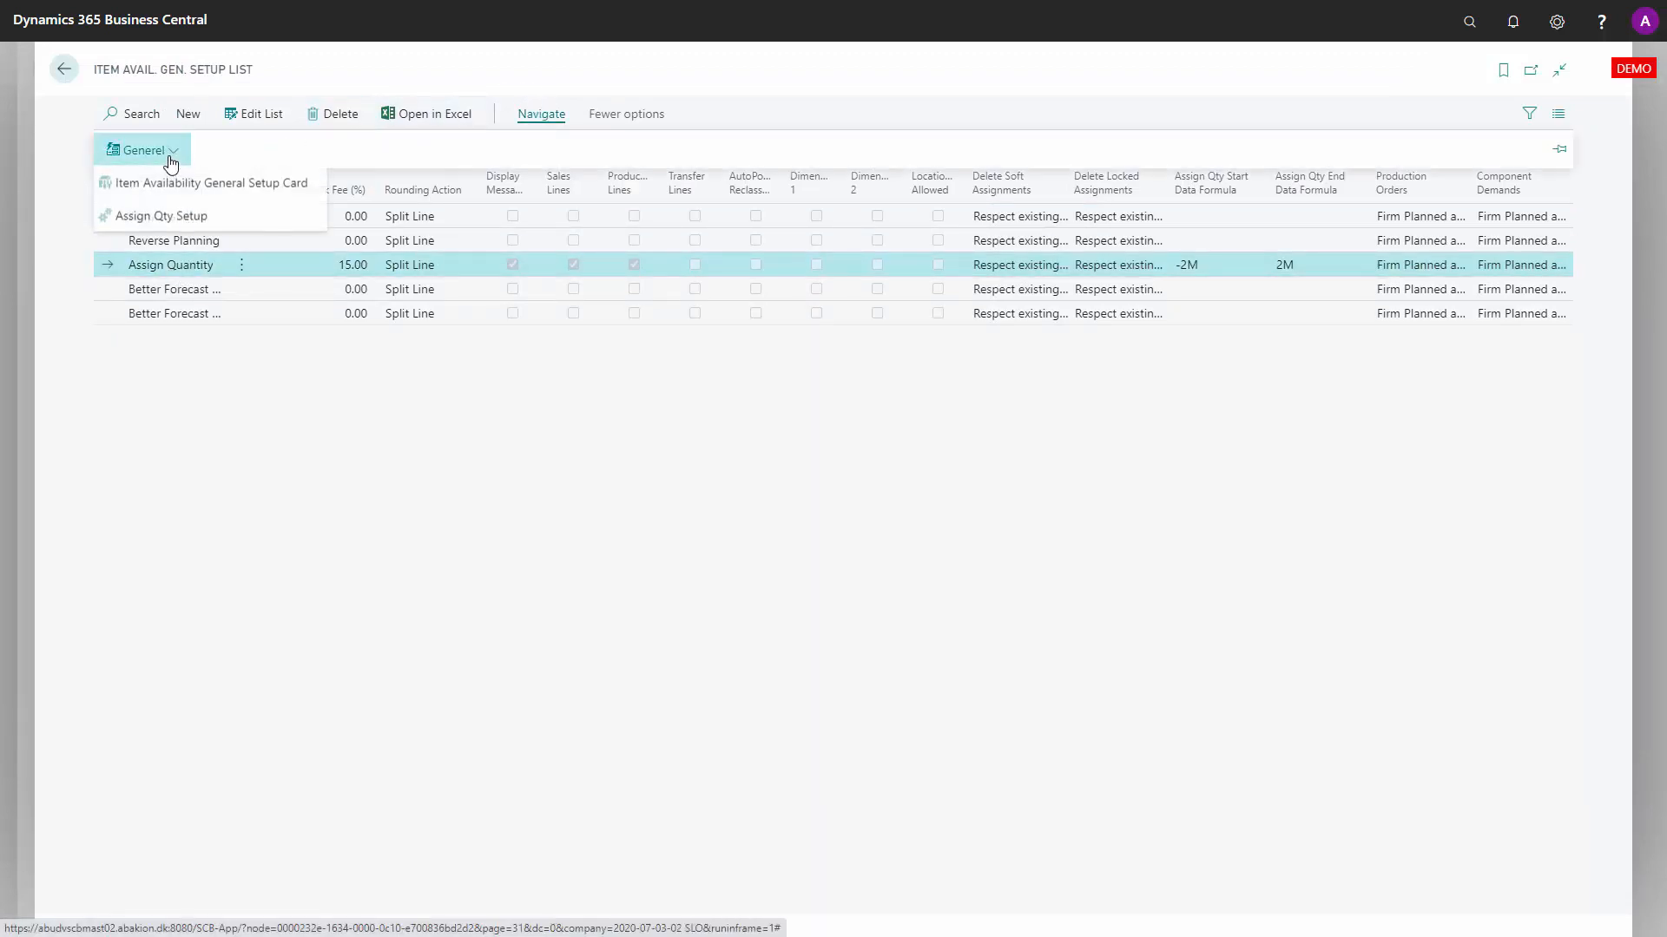
click(202, 180)
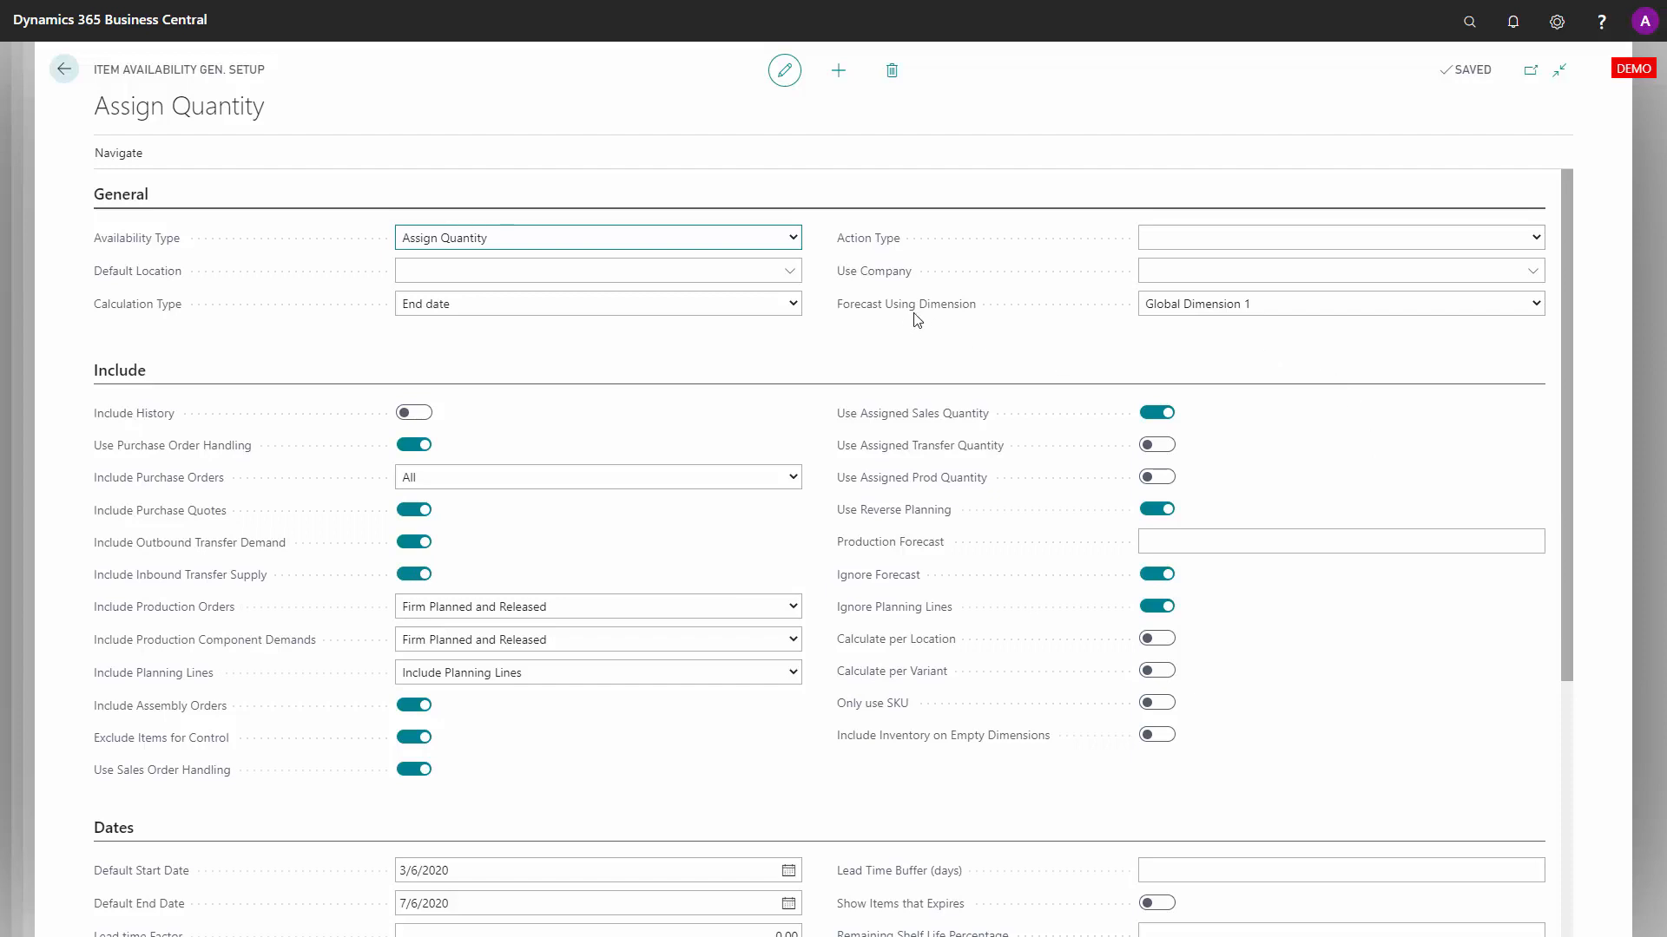
- Examine the Assign Quantity general setup from Forecast Using Dimension through the Include, Dates and Assigning sections
mouse_move(910, 313)
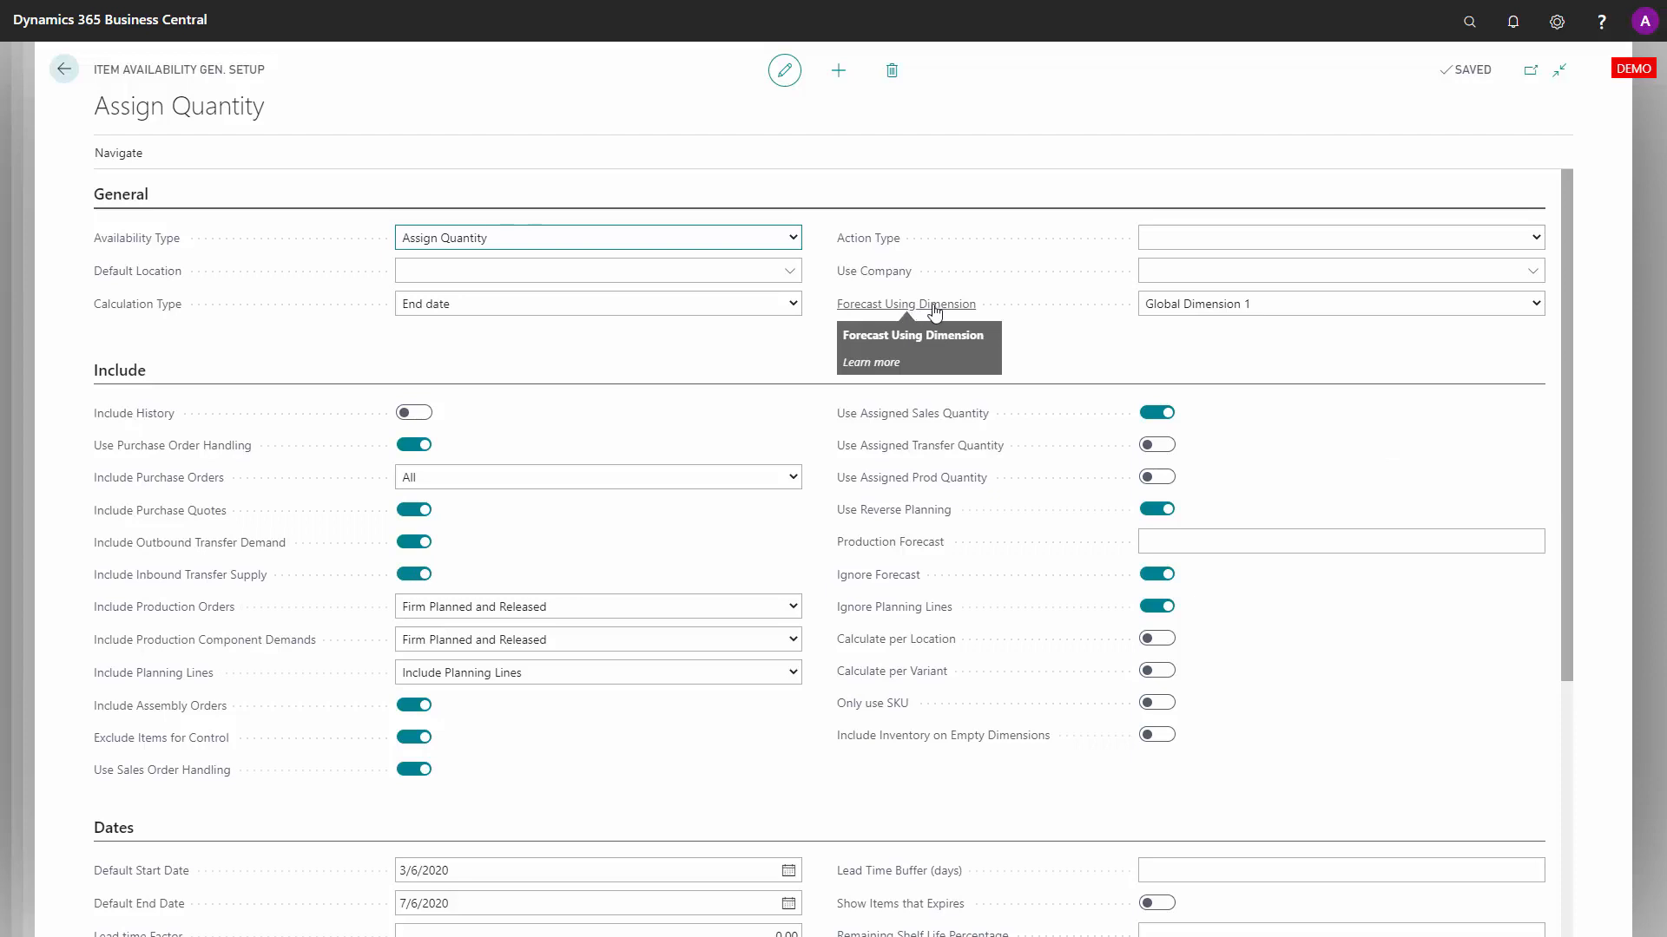
scroll(1568, 329, down, 1)
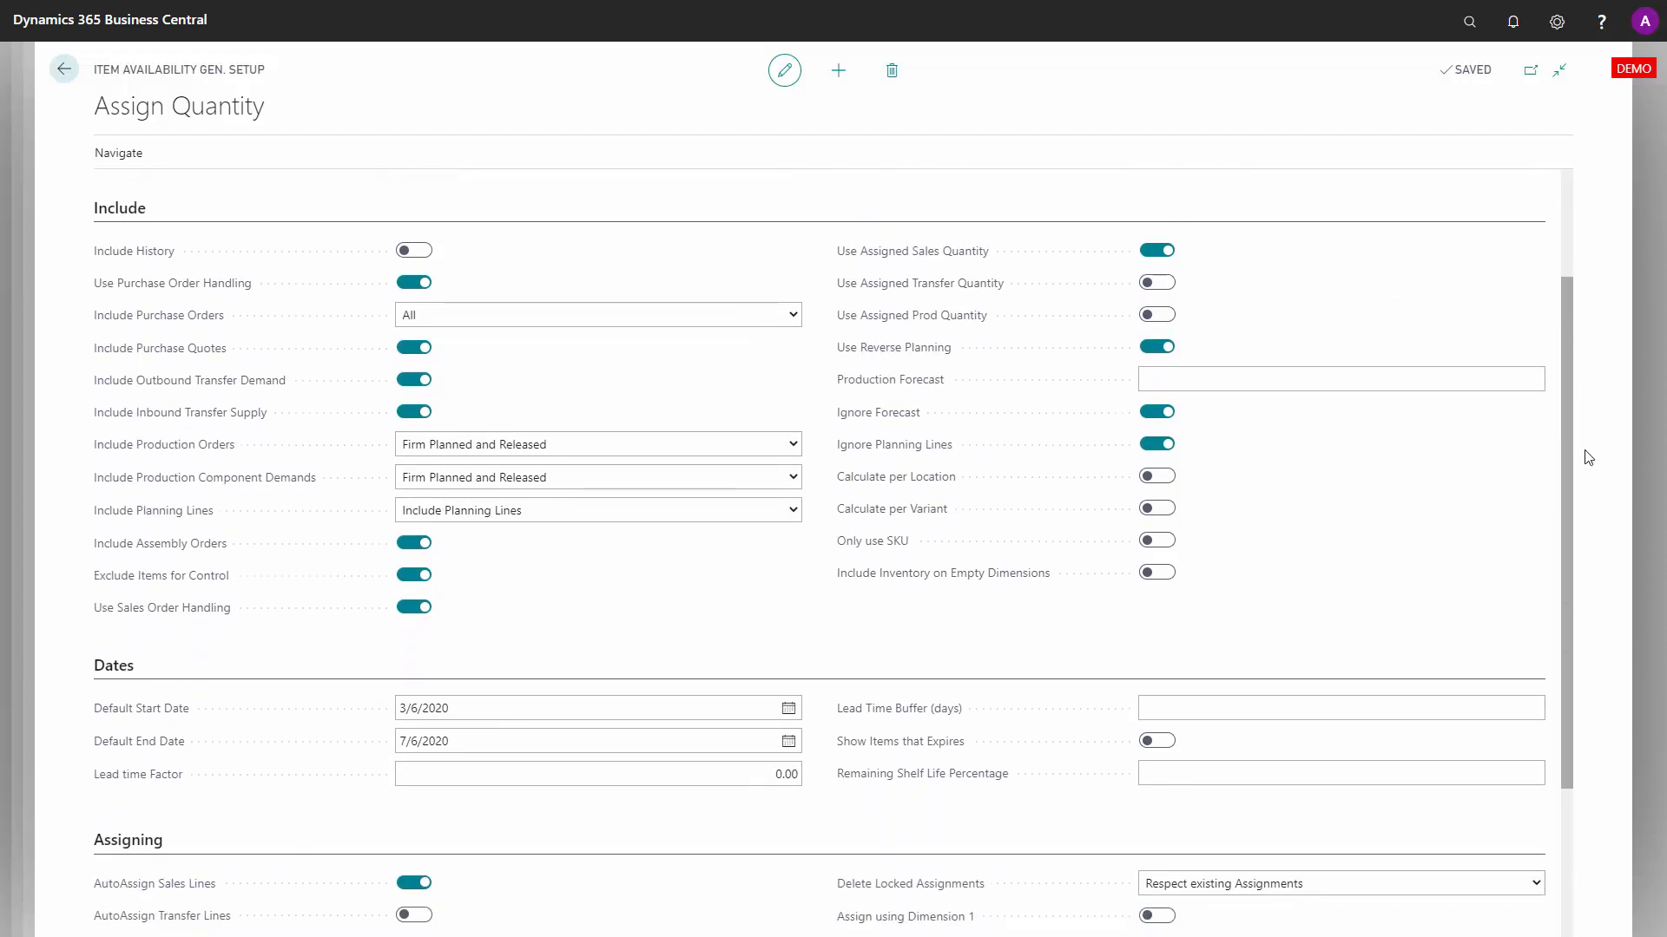
scroll(1585, 456, down, 1)
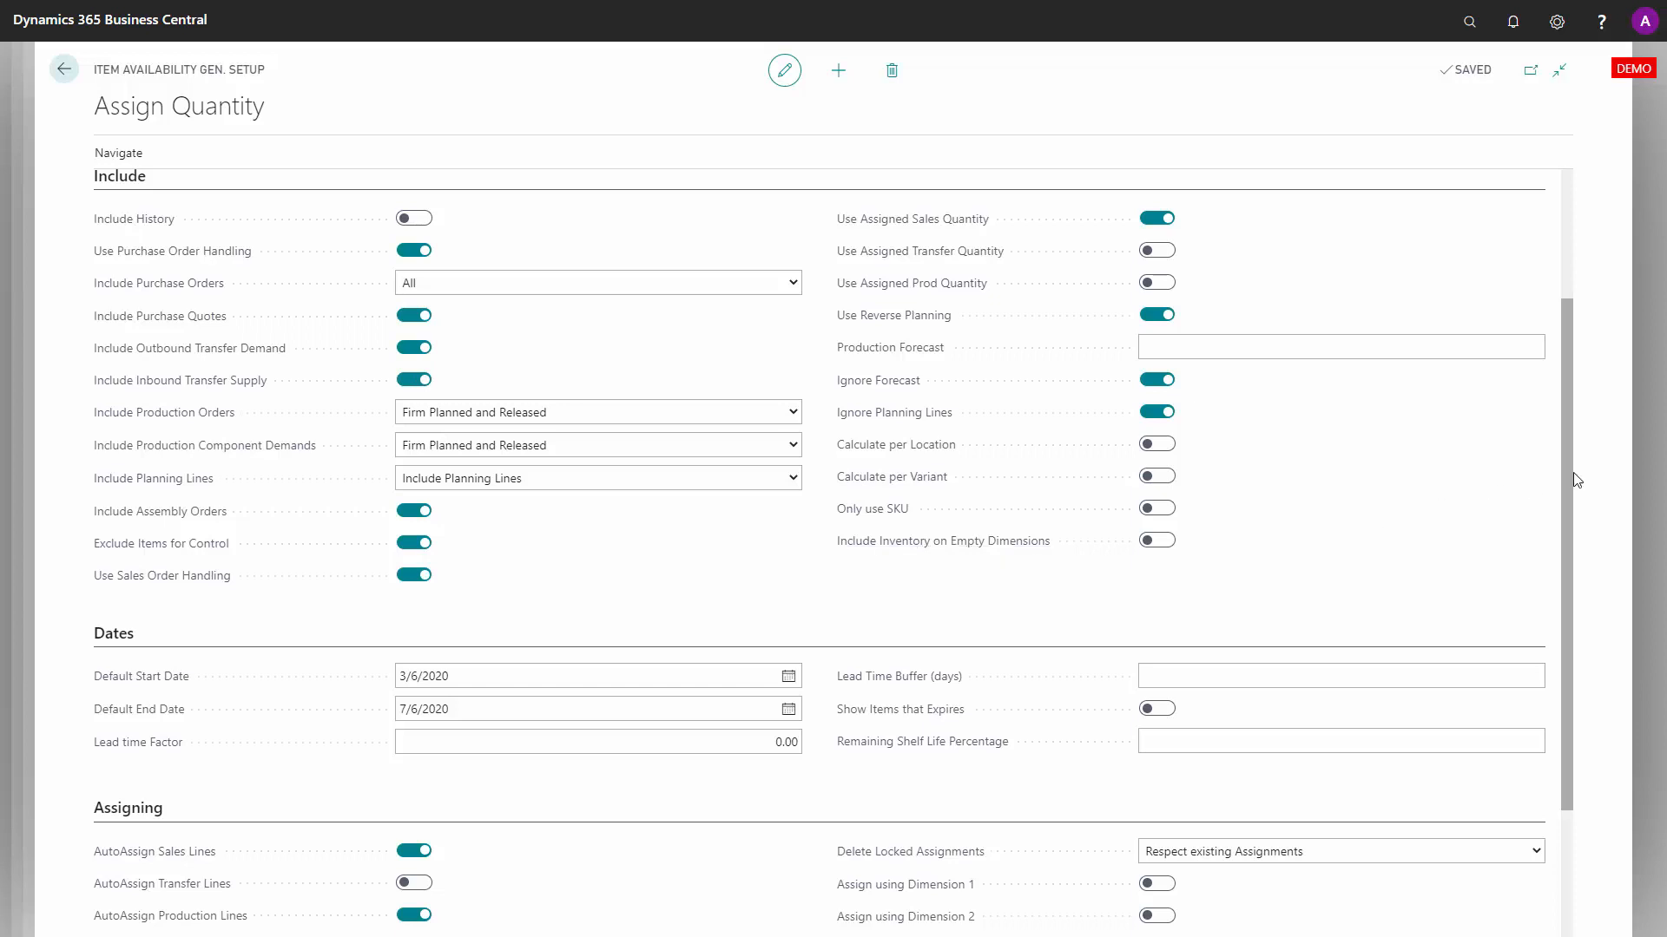
scroll(1569, 497, down, 2)
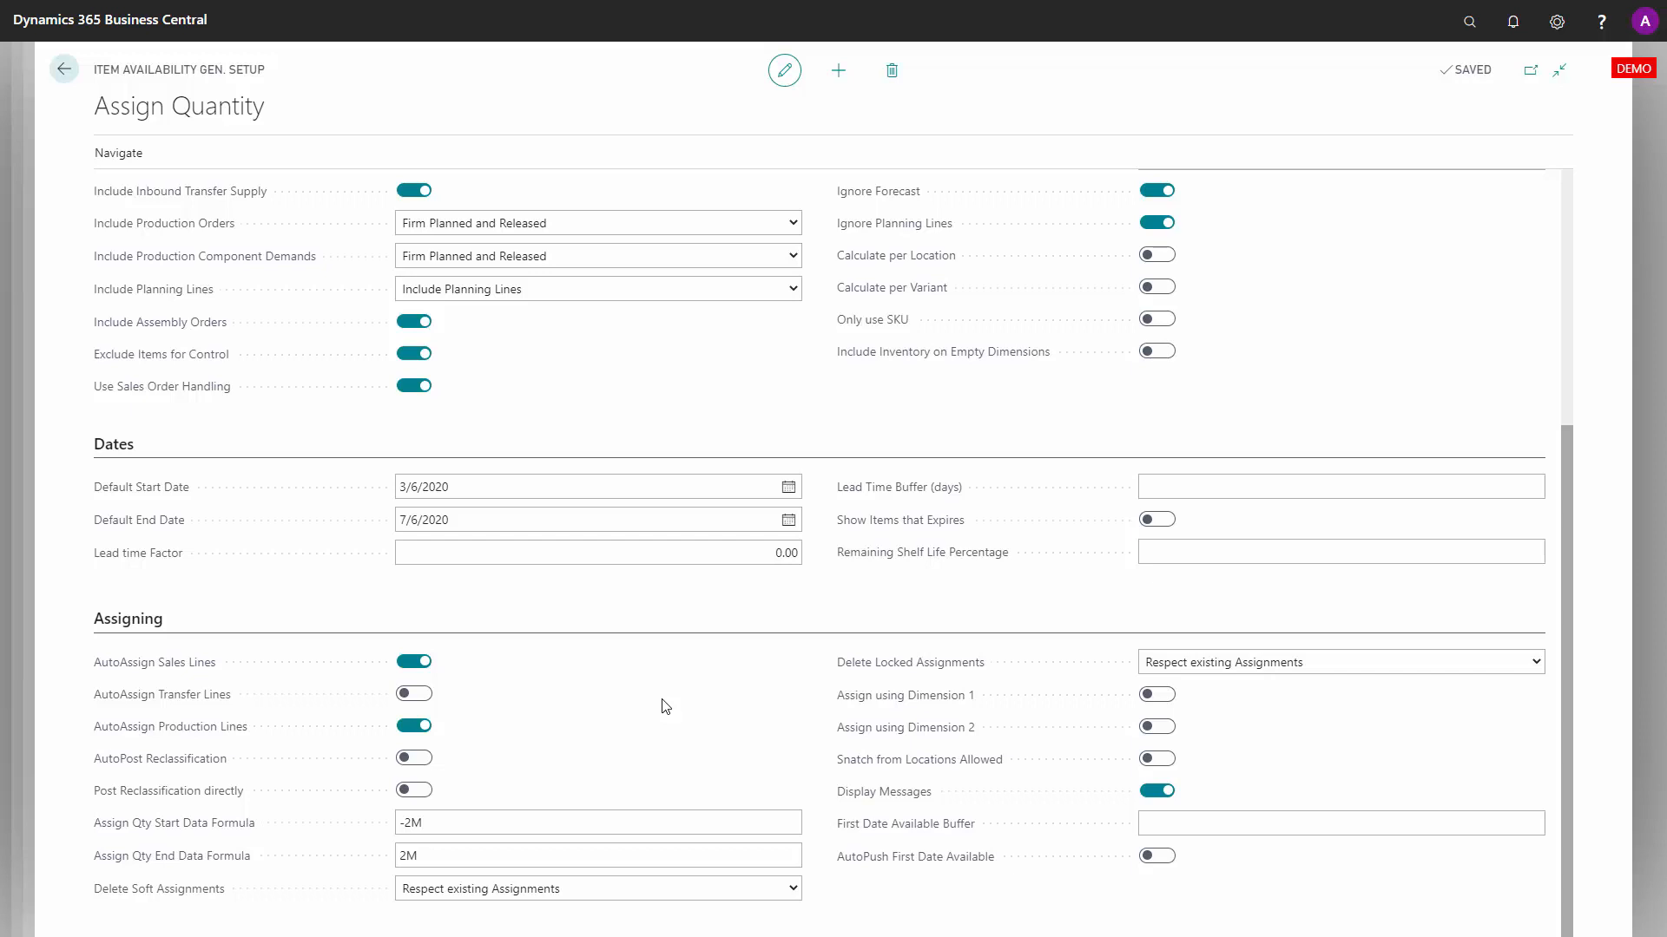
- Return to the Item Availability Setup list and show the availability type choices for the Graphical Item Availability line
click(63, 69)
click(63, 68)
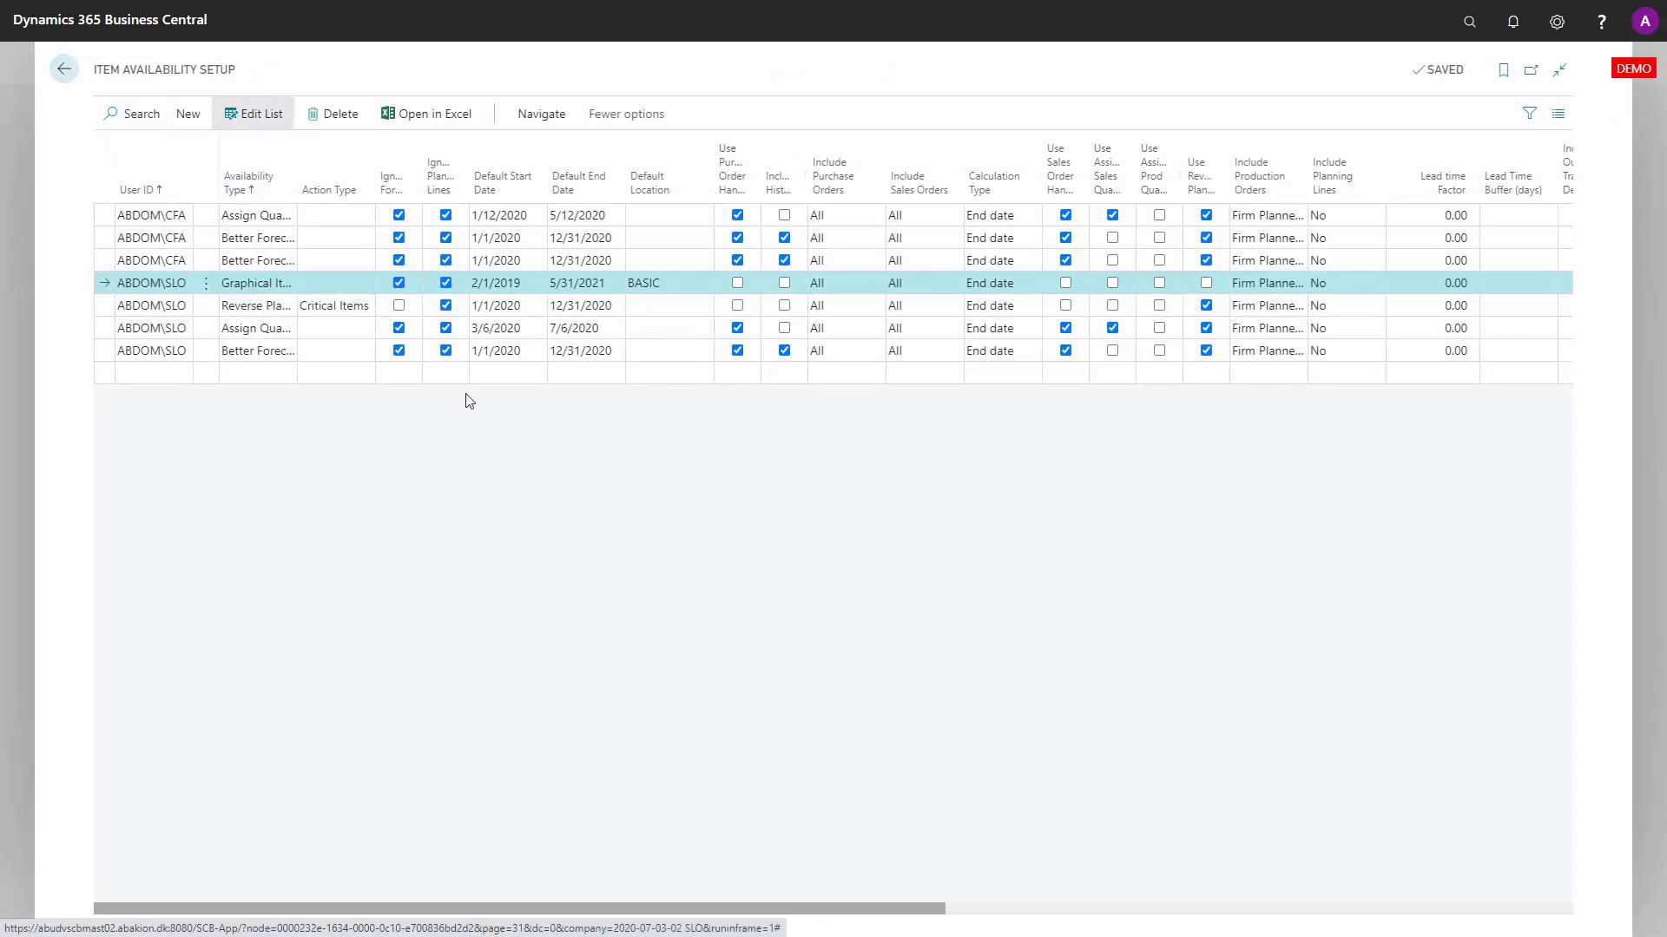
click(263, 284)
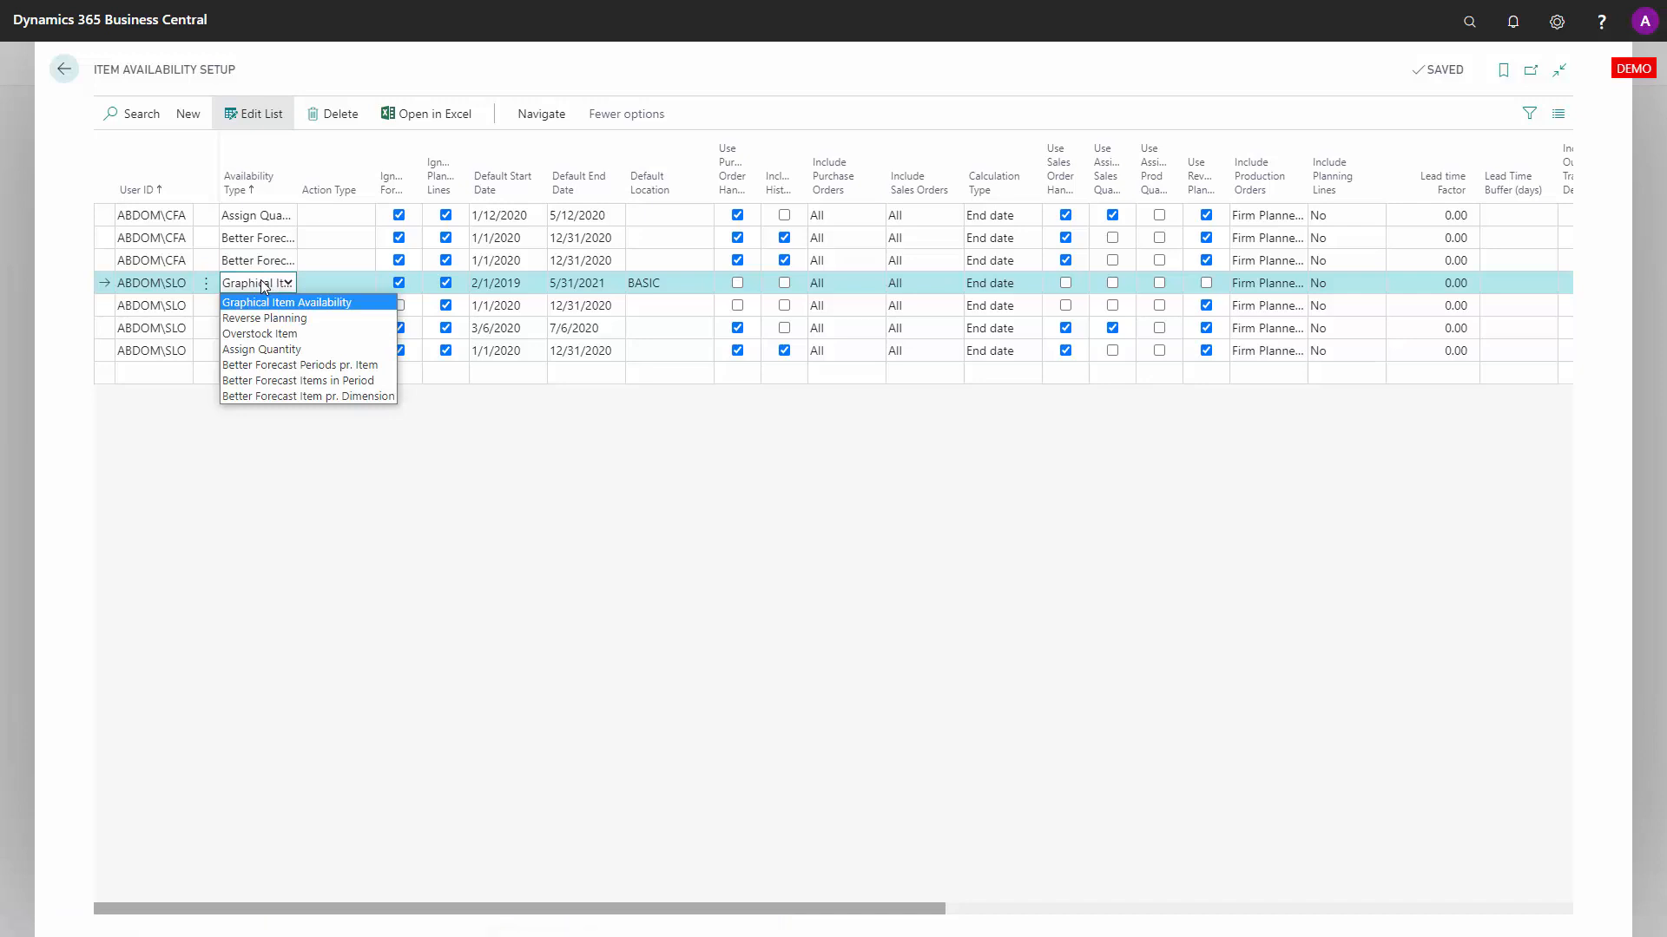